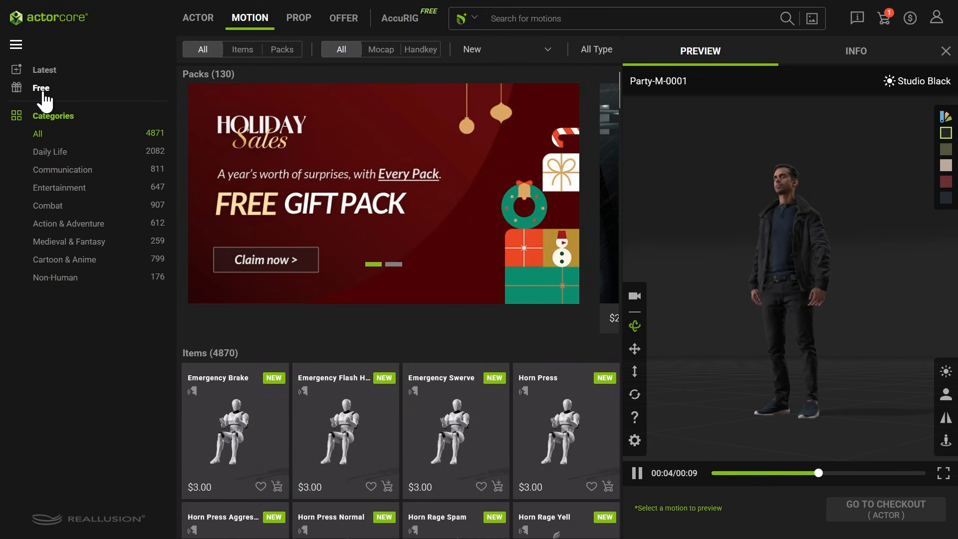
Filter the motions to free ones and add "Against wall turn left to sneak walk" to the cart
left_click(42, 89)
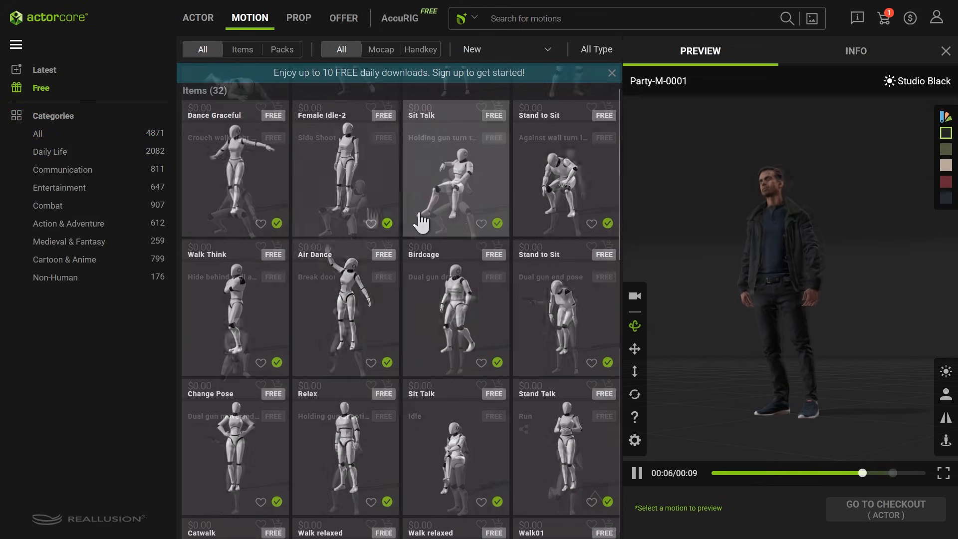
scroll(514, 240, "down", 10)
left_click(540, 221)
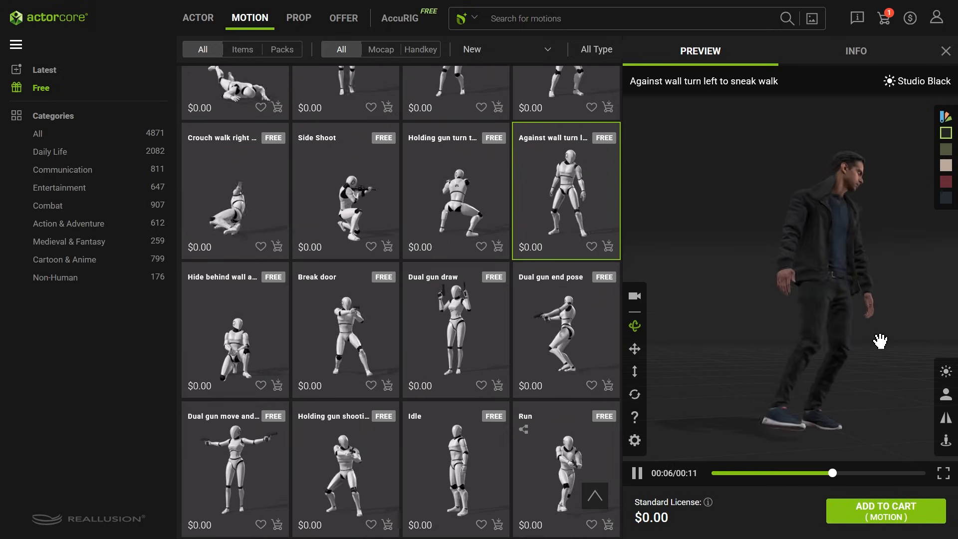
left_click(883, 513)
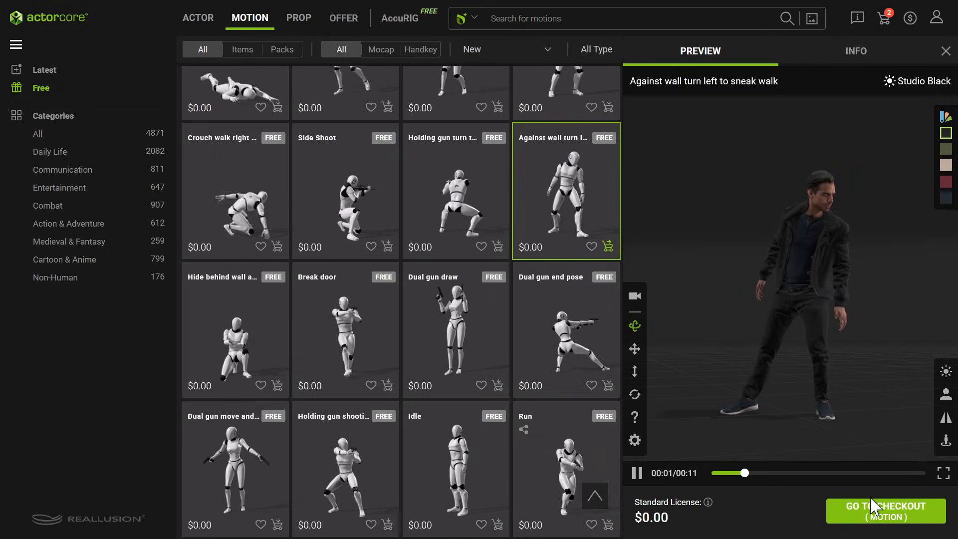
Check out the cart with the sneak walk motion and Party-M-0001, and open the inventory
left_click(879, 514)
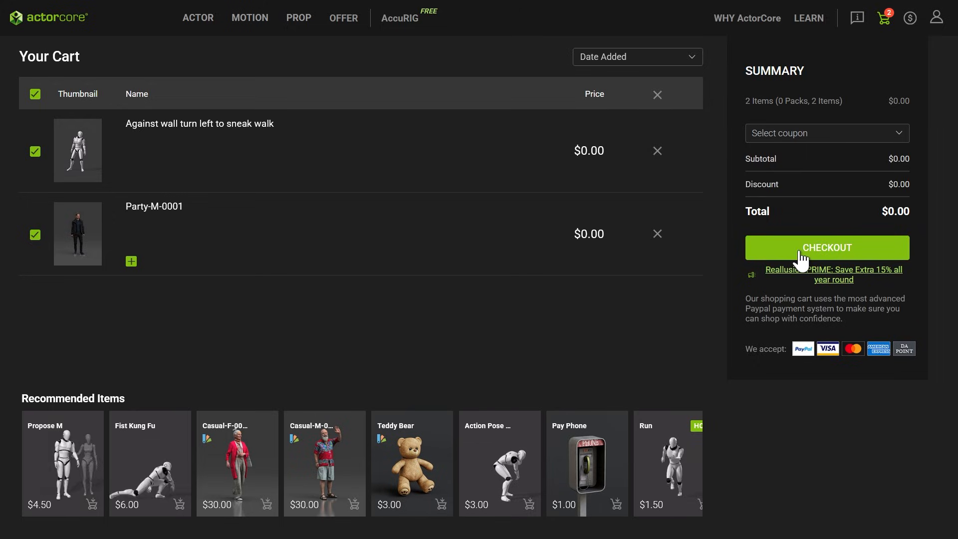
left_click(800, 252)
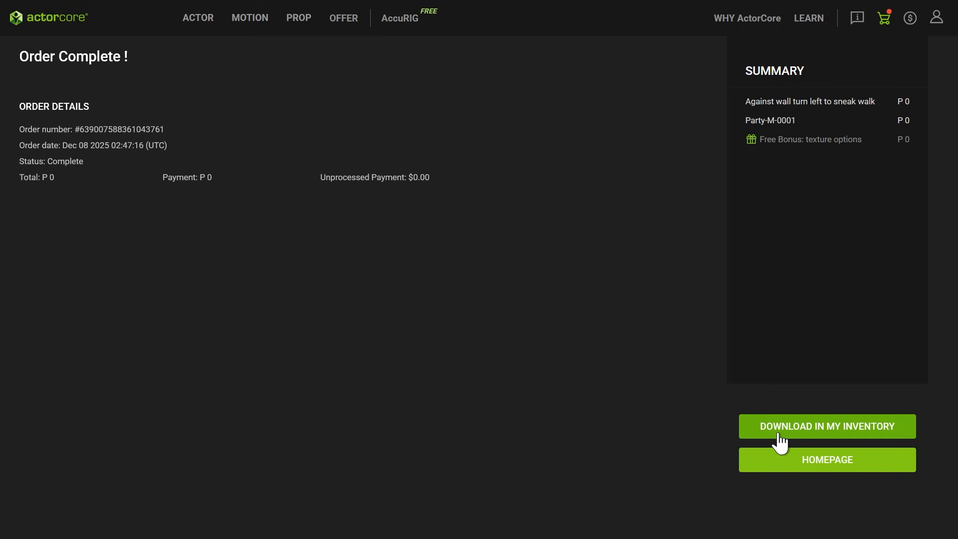
left_click(778, 443)
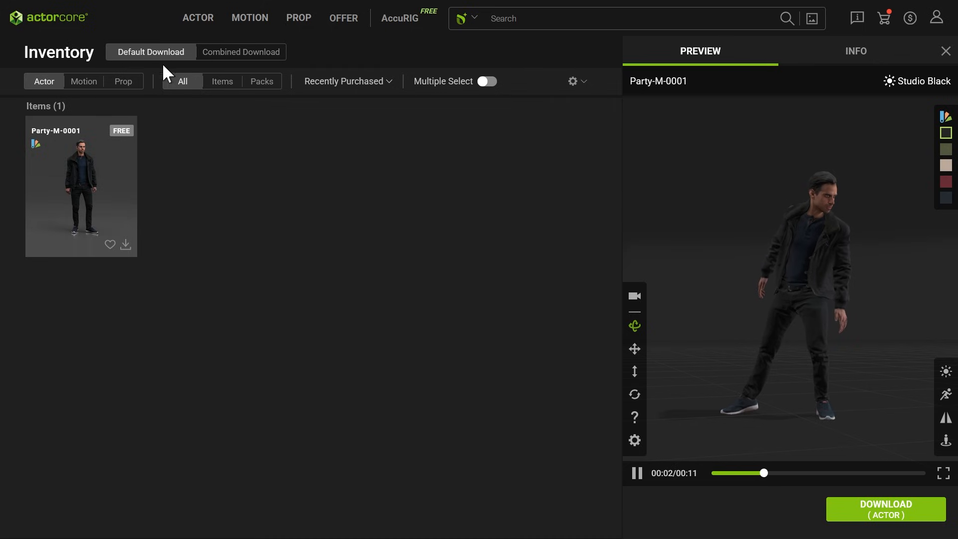
Set up a combined download pairing actor Party-M-0001 with the "Against wall turn left to sneak walk" motion and preview it
left_click(224, 55)
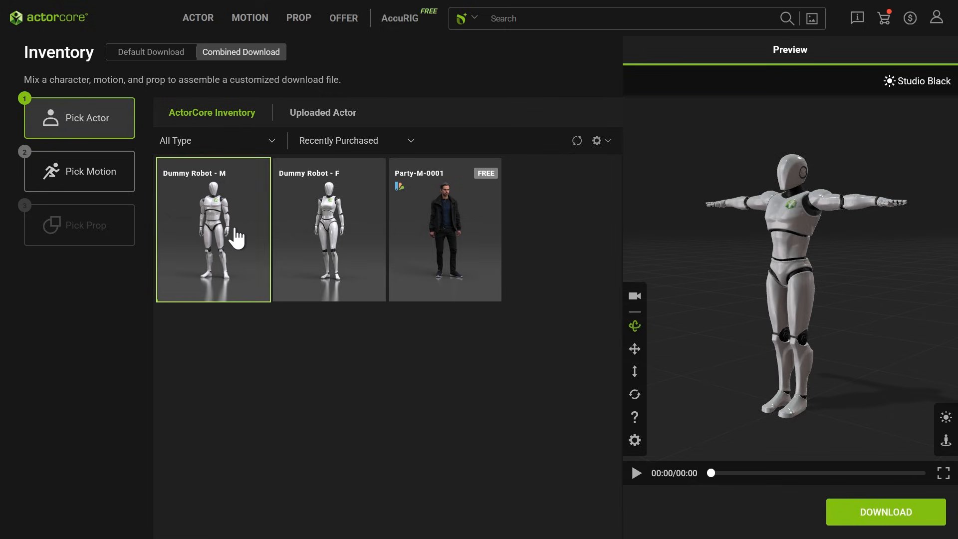
left_click(454, 240)
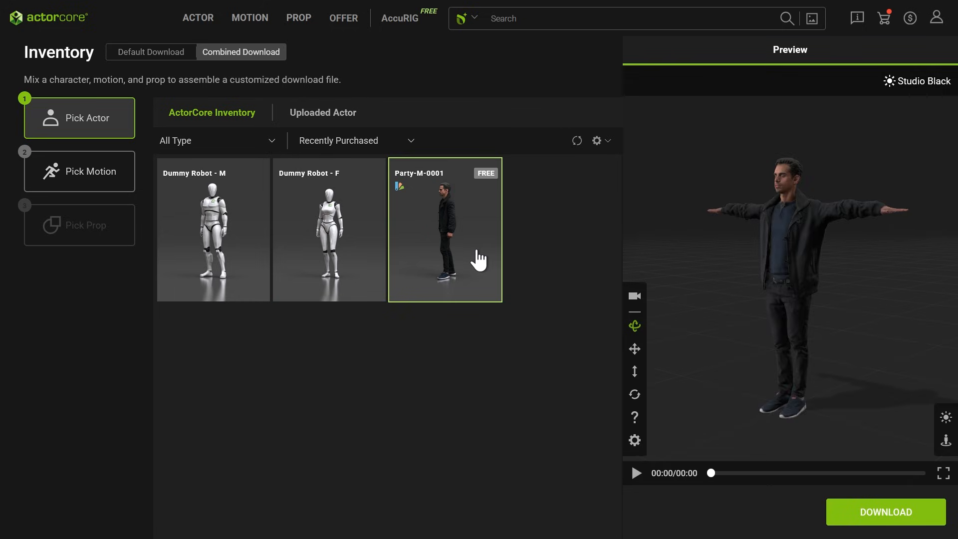
left_click_drag(785, 259, 770, 278)
left_click(83, 187)
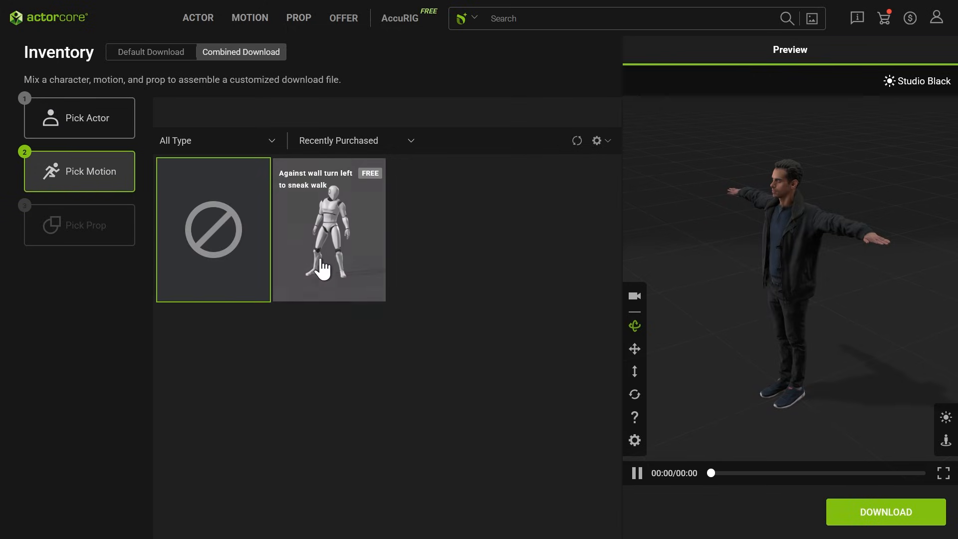
left_click(322, 269)
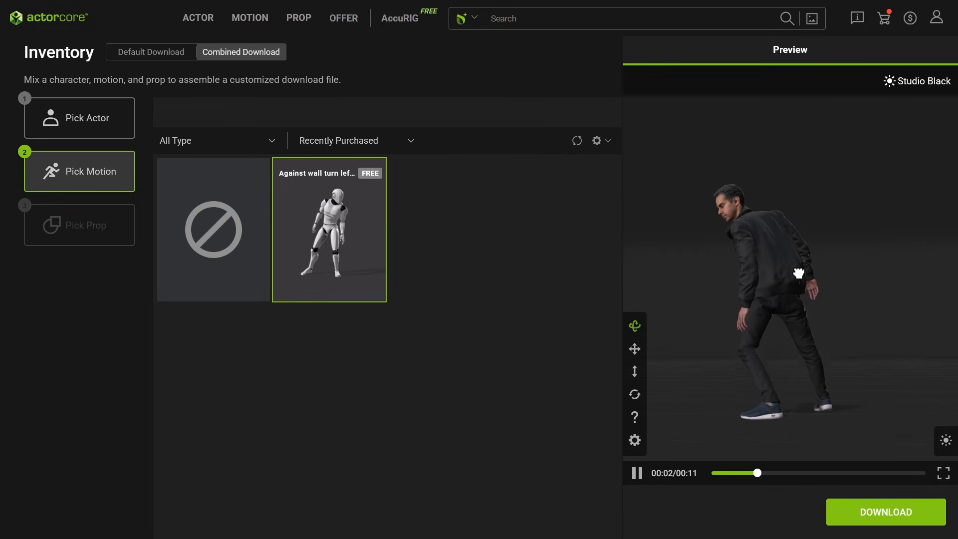
left_click_drag(785, 280, 771, 306)
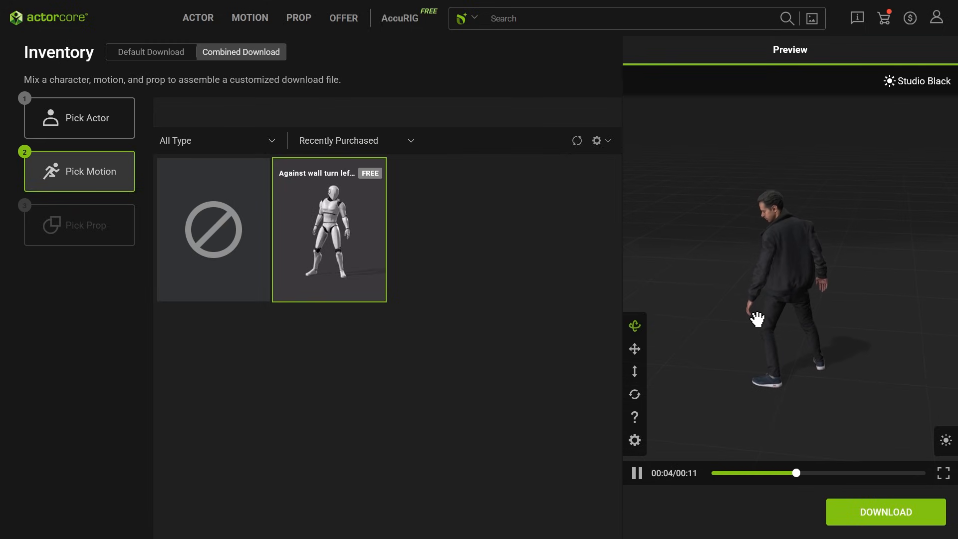
left_click_drag(738, 193, 773, 377)
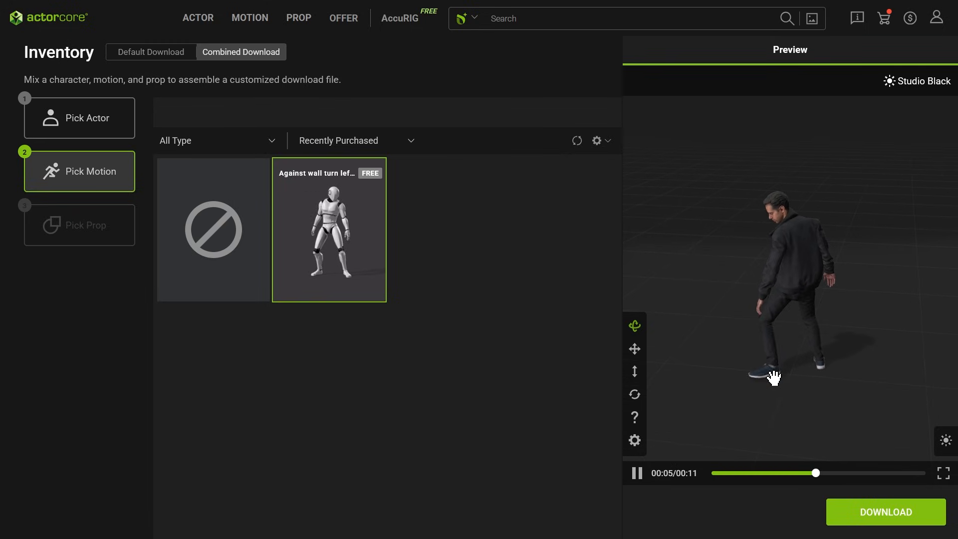
Download the combined asset for Unreal (UE 5 Skeleton) at 30 FPS with the A-Pose for UE5 Skeleton reference pose
left_click(879, 519)
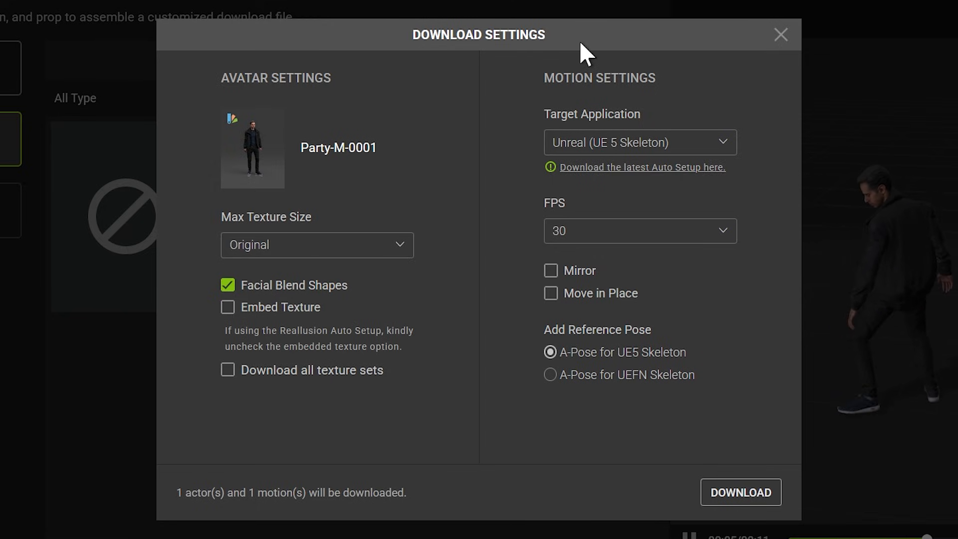
left_click(613, 145)
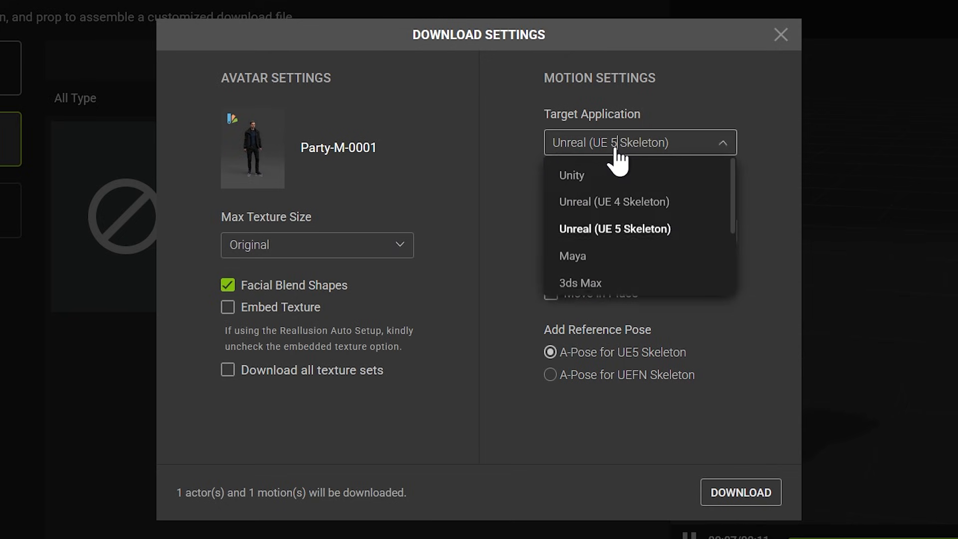
left_click(684, 246)
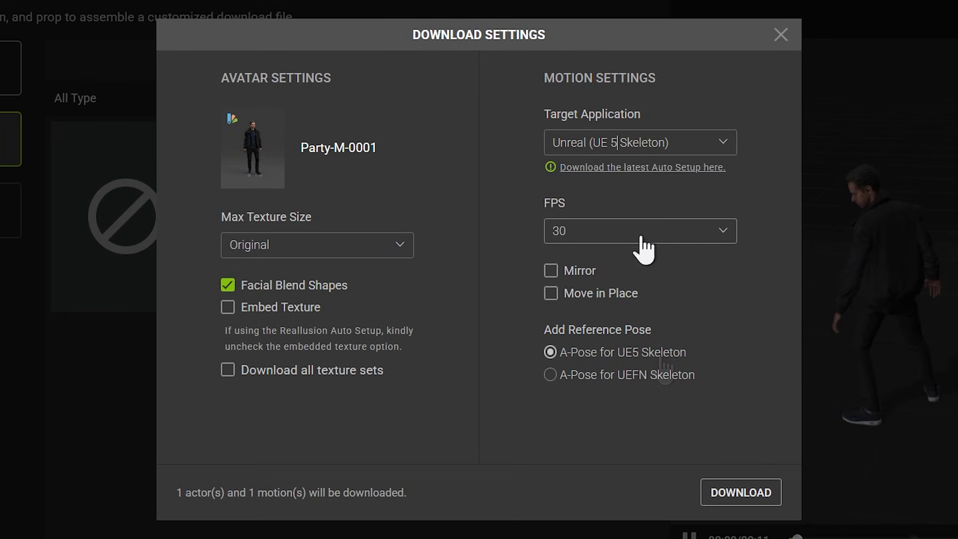
left_click(550, 375)
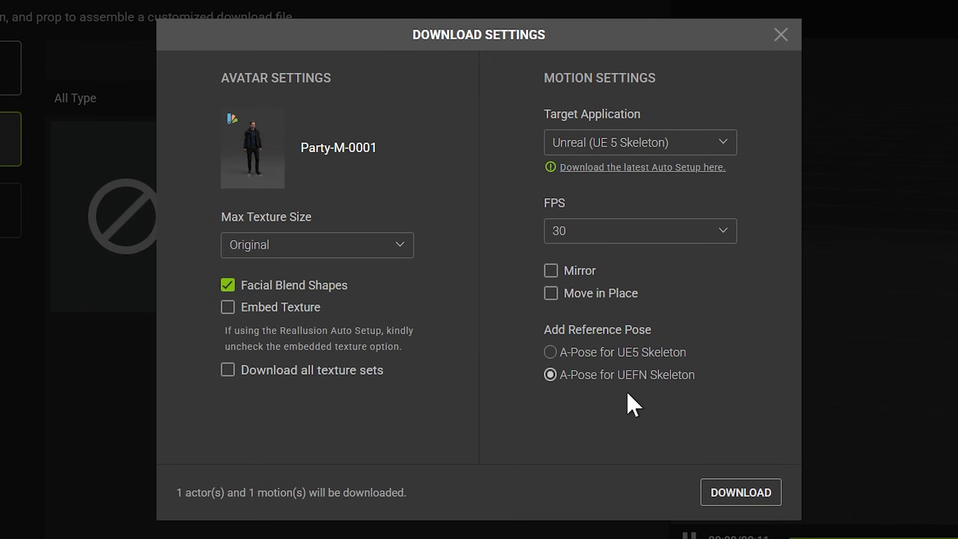
left_click(550, 353)
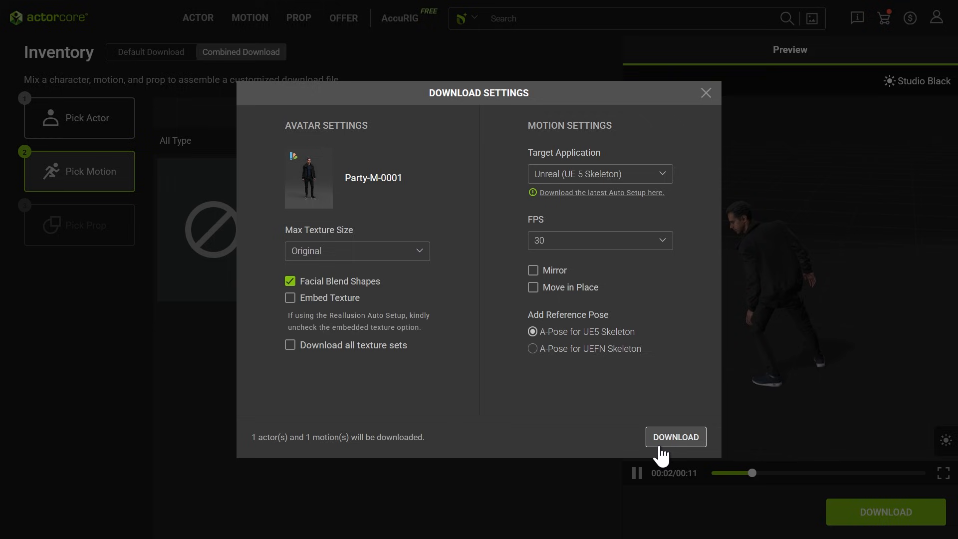
left_click(675, 438)
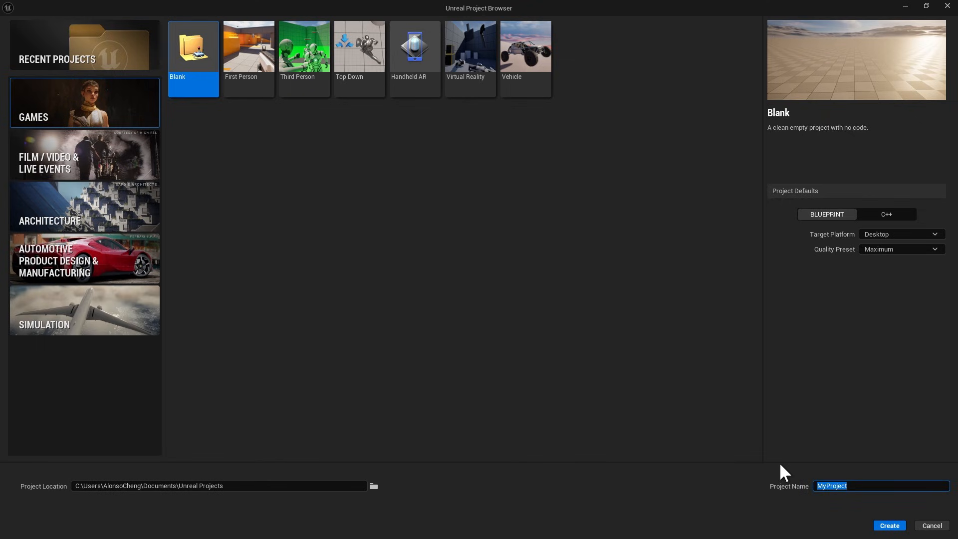
In the Unreal Project Browser, create a blank Games project named UE_5_6_AIO
type("UE_56_AIO")
left_click(903, 527)
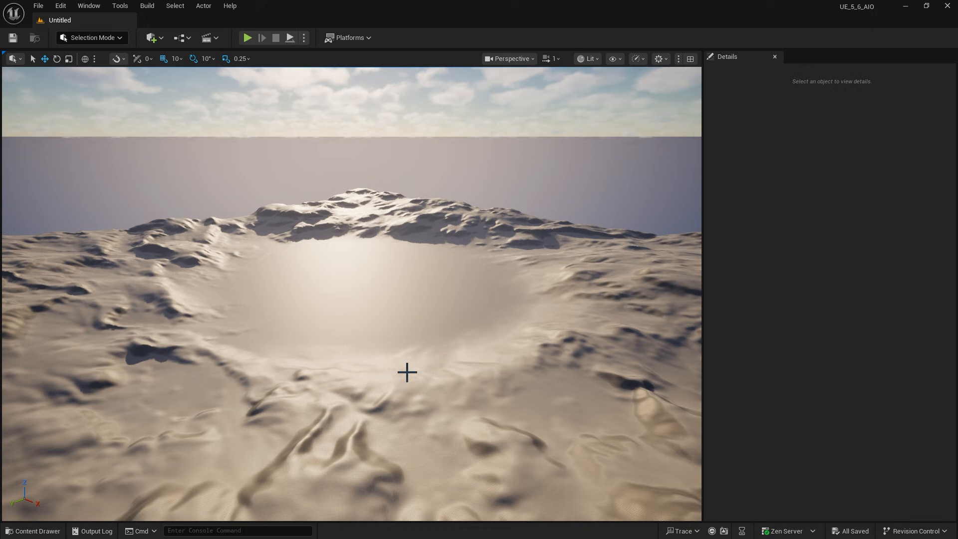
Check the project's installed Reallusion plugins in the plugin manager and close it
left_click(62, 5)
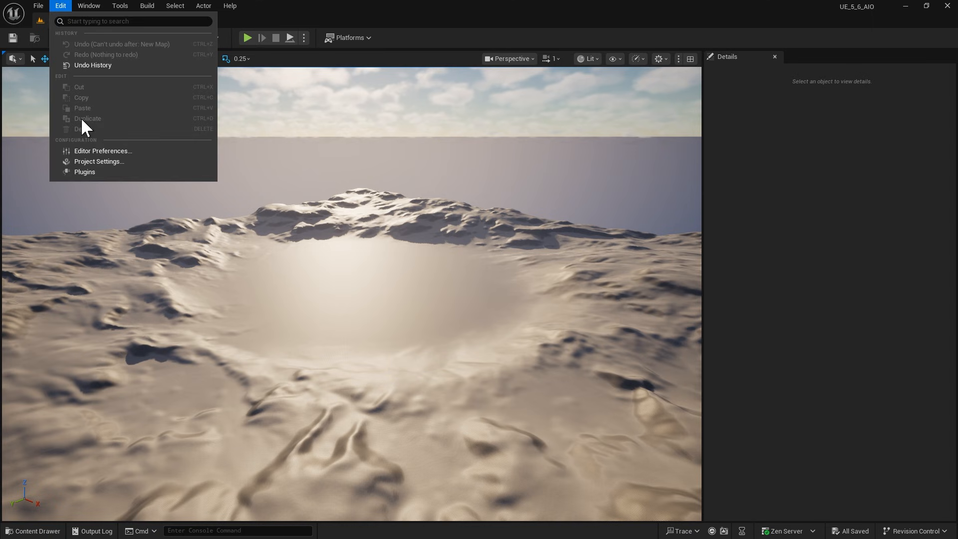
left_click(105, 175)
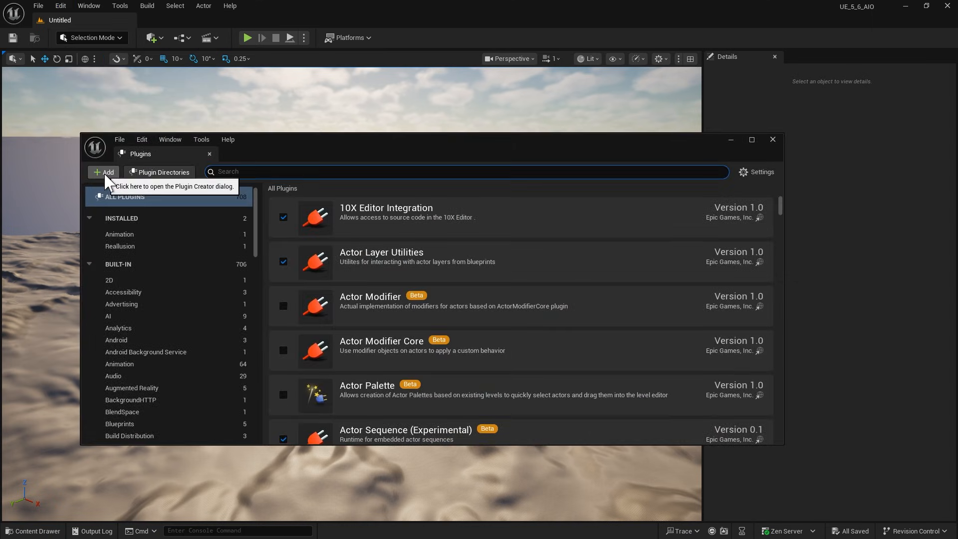
left_click(141, 246)
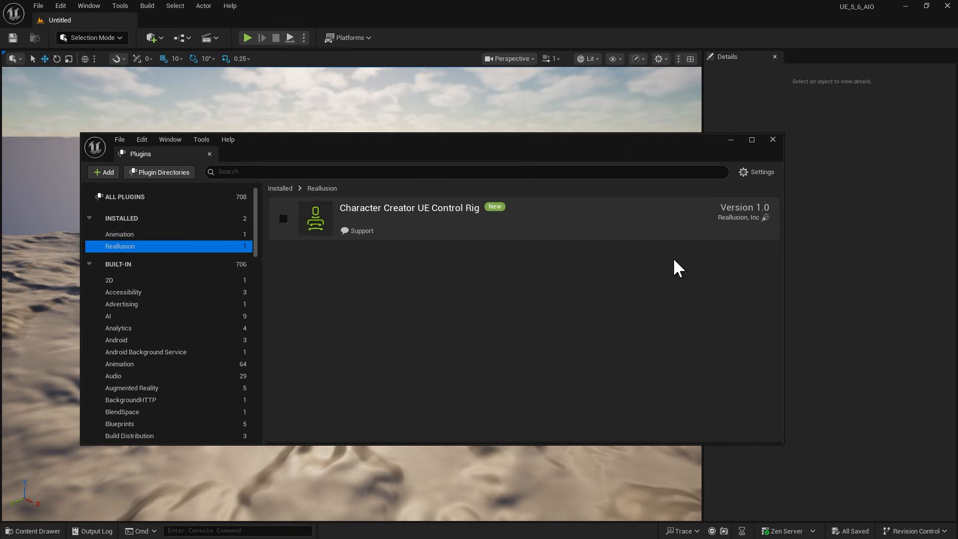
left_click(773, 140)
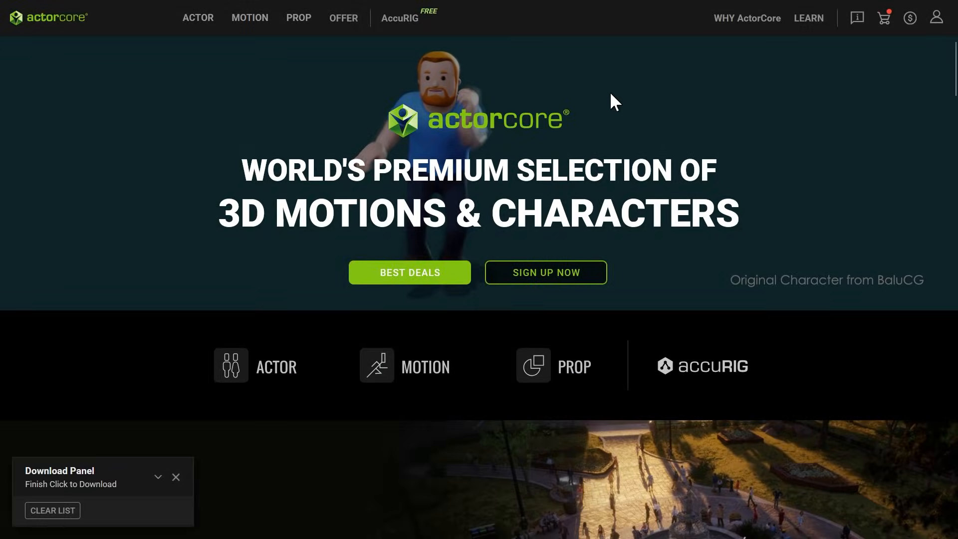
On the ActorCore website, find the supported software page for Unreal Engine and download the All-in-One Auto Setup for UE
mouse_move(806, 25)
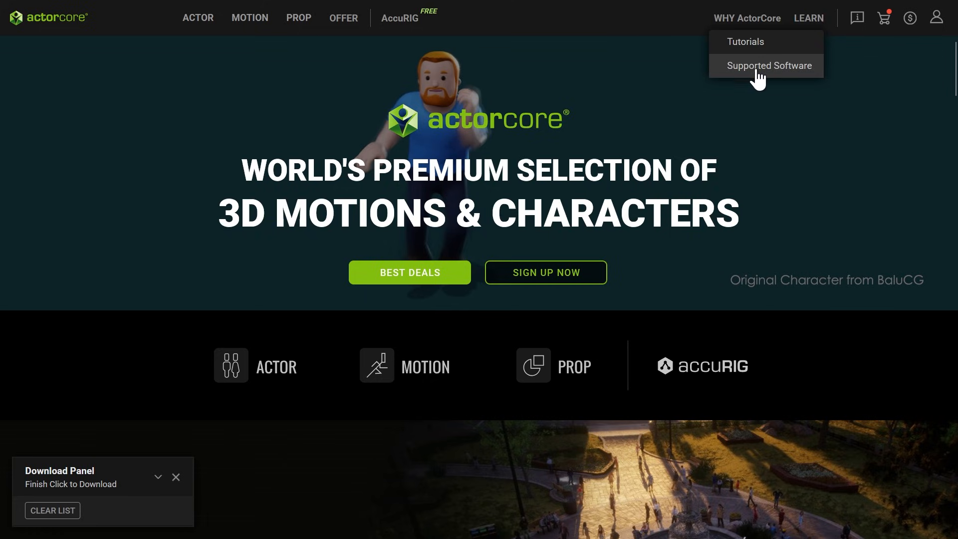
left_click(776, 70)
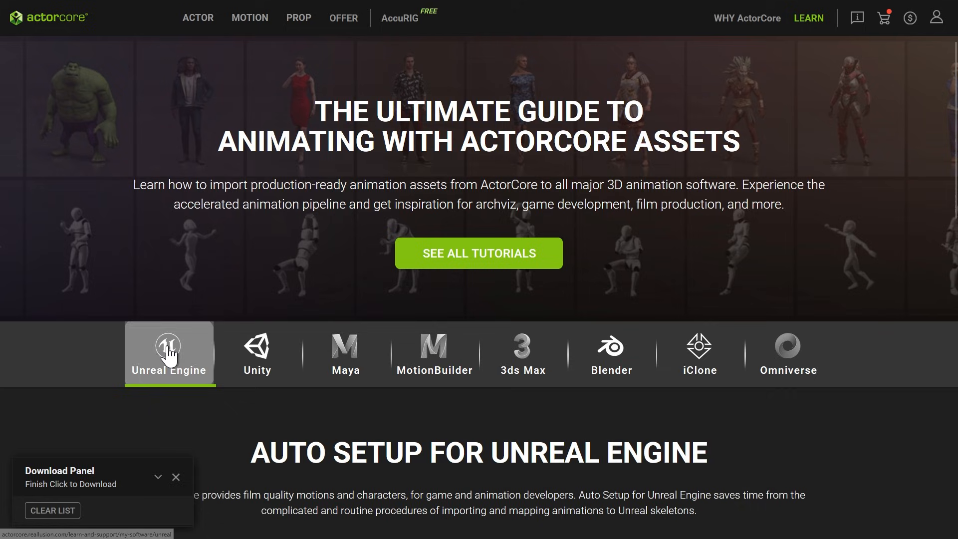
scroll(269, 359, "down", 5)
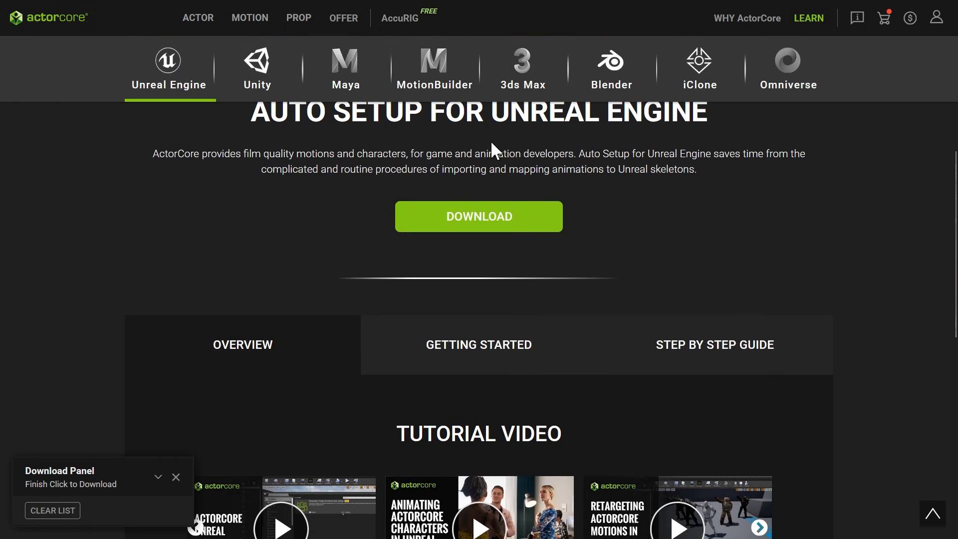
left_click(483, 217)
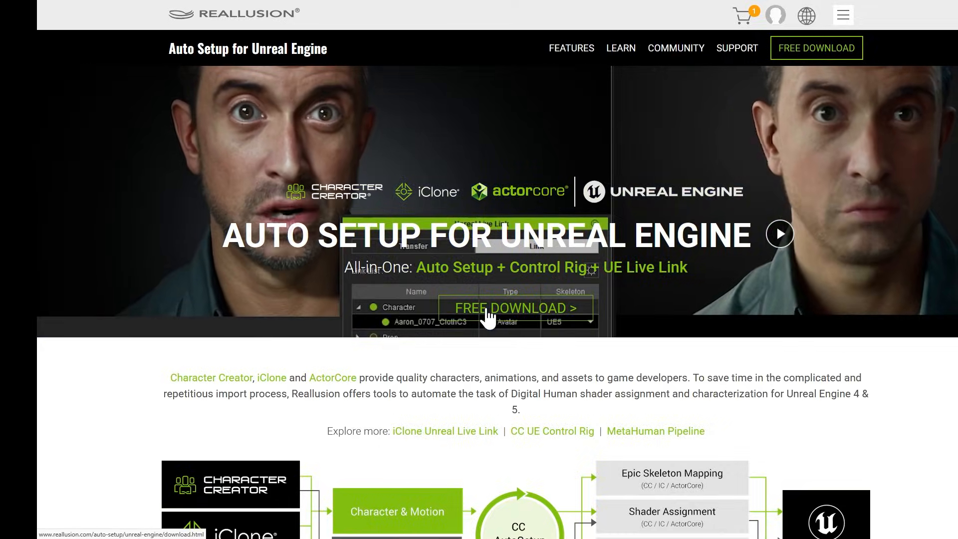
left_click(489, 313)
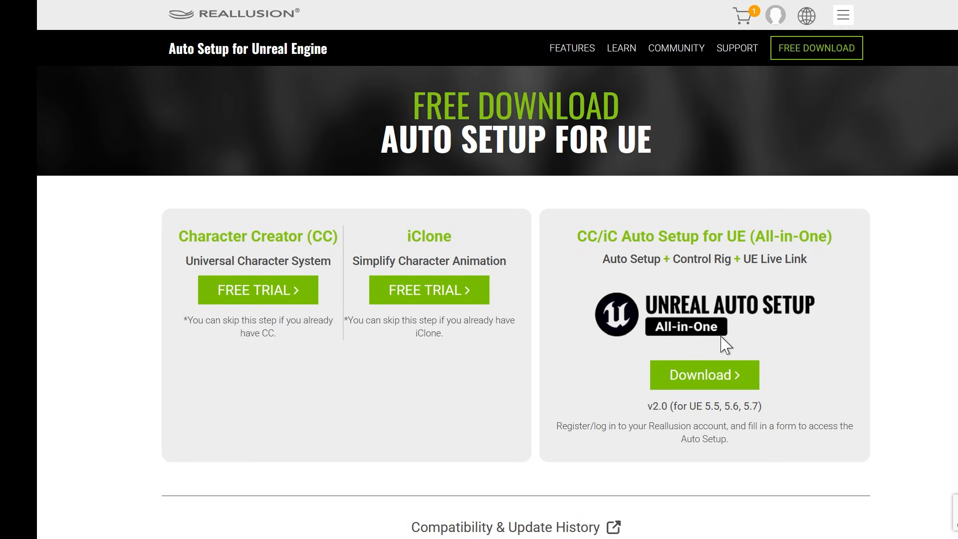
left_click(697, 391)
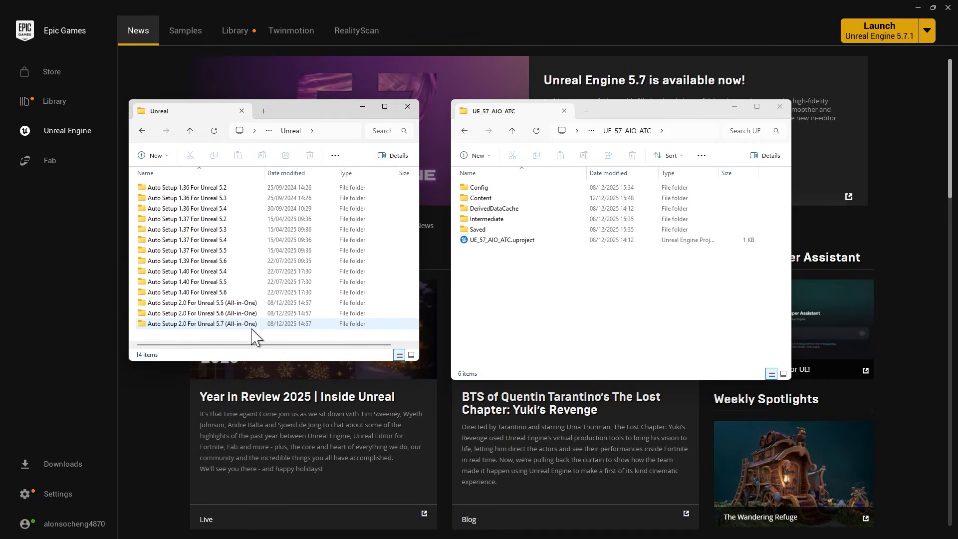
In File Explorer, copy CC_Shaders from Auto Setup 2.0 For Unreal 5.7 (All-in-One) into the UE_57_AIO_ATC project's Content folder
double_click(224, 324)
double_click(159, 187)
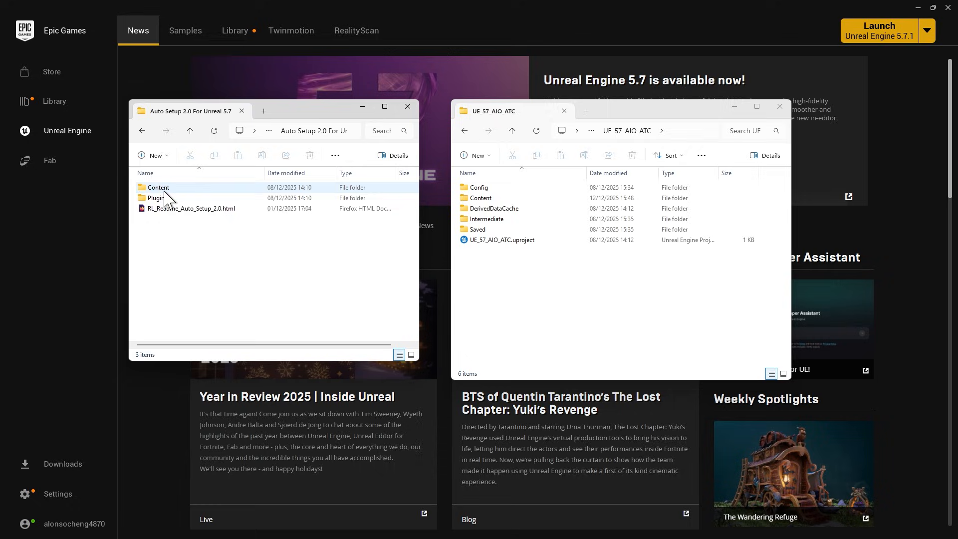
double_click(503, 199)
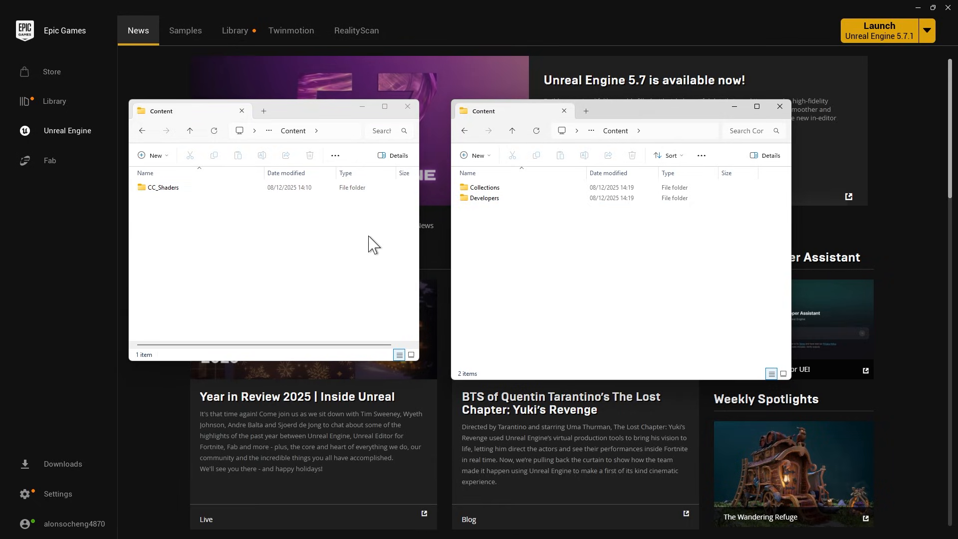
left_click_drag(168, 189, 542, 278)
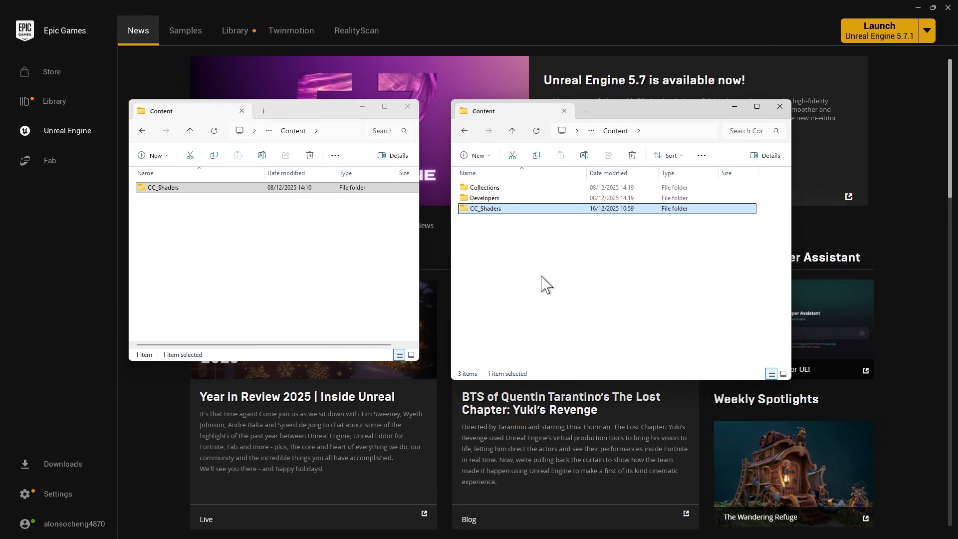
Copy the Plugins folder from the Auto Setup 2.0 For Unreal 5.7 folder into the UE_57_AIO_ATC project's root folder
left_click(190, 131)
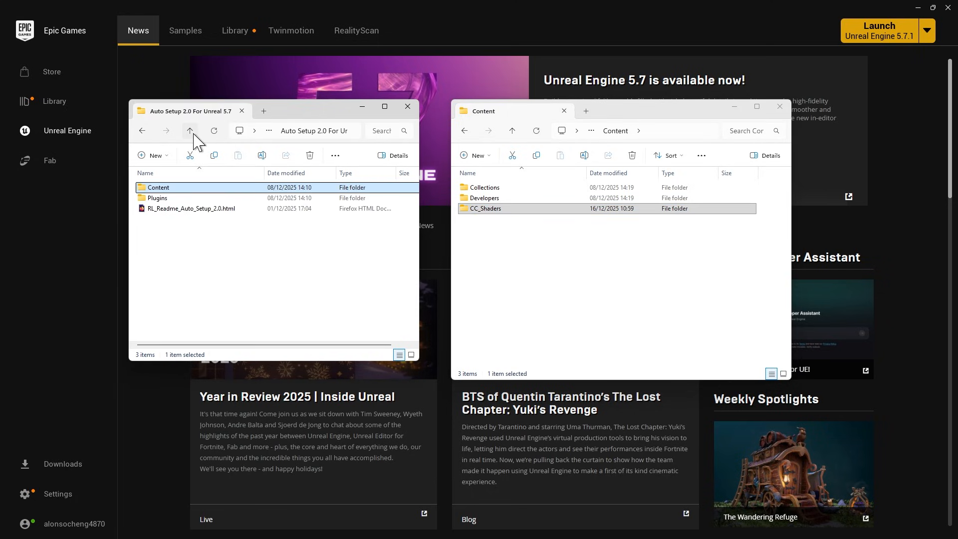
left_click(513, 131)
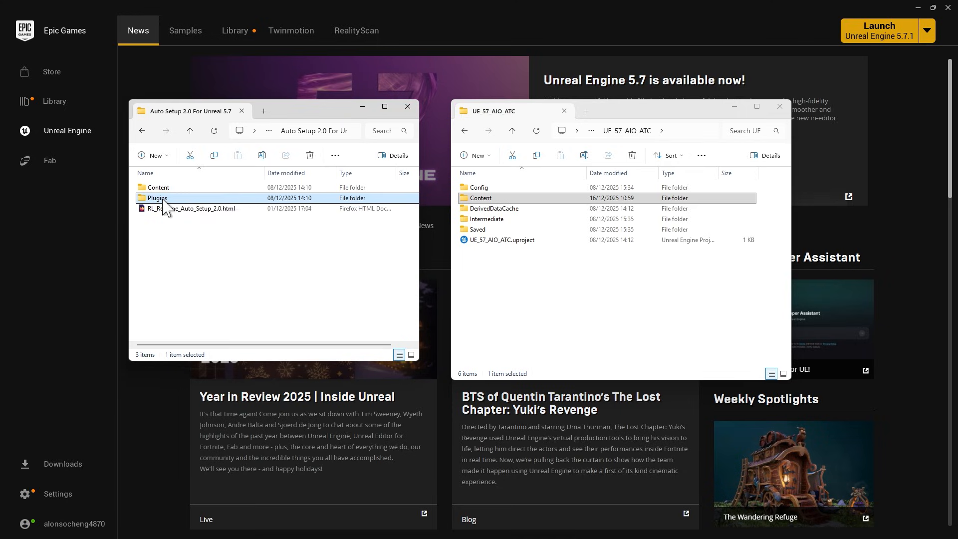
left_click_drag(162, 199, 532, 295)
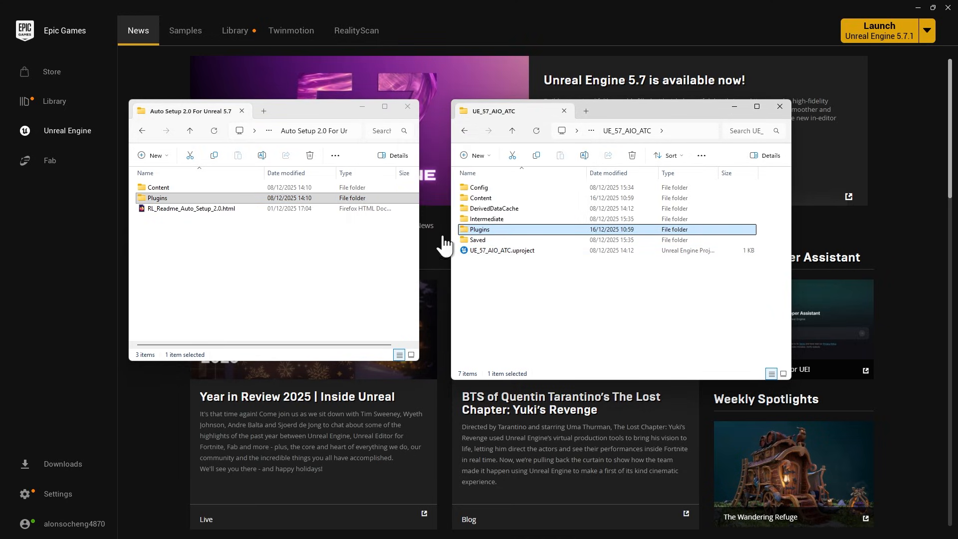
Open UE_57_AIO_ATC.uproject and show the installed Reallusion plugins in the plugin manager
left_click(496, 252)
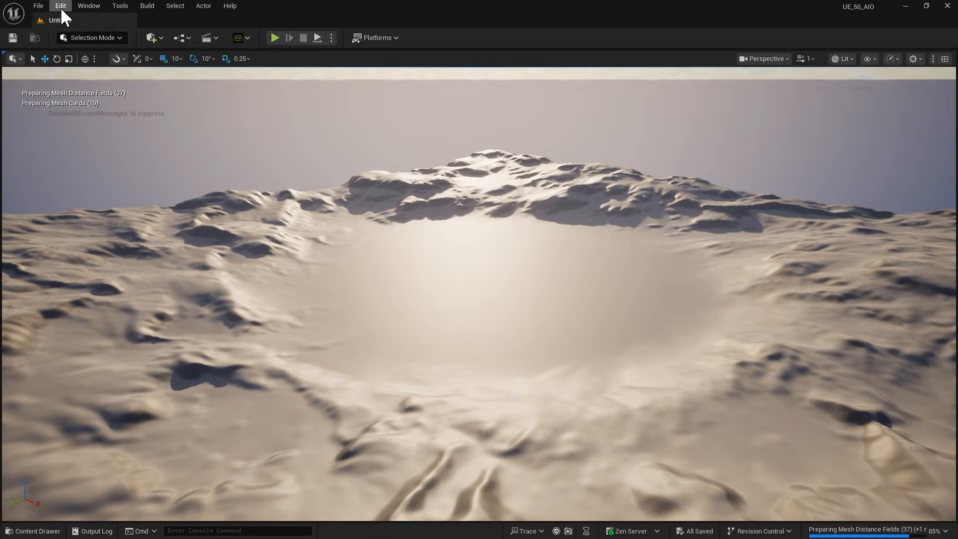
left_click(61, 6)
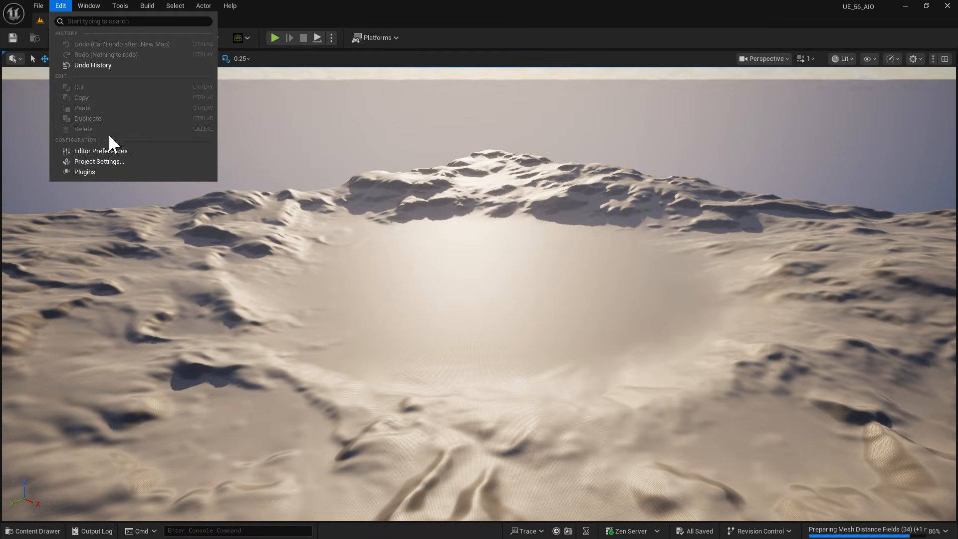
left_click(113, 172)
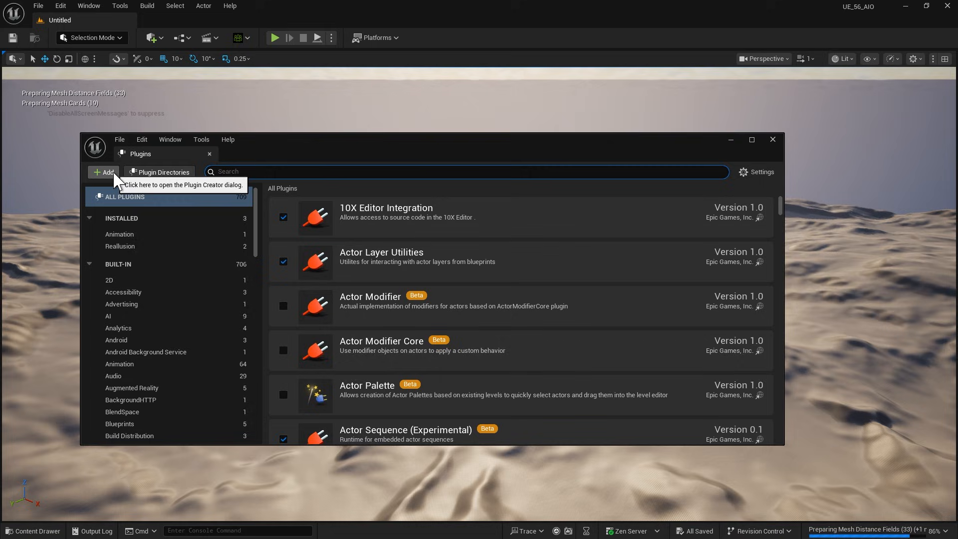
left_click(145, 244)
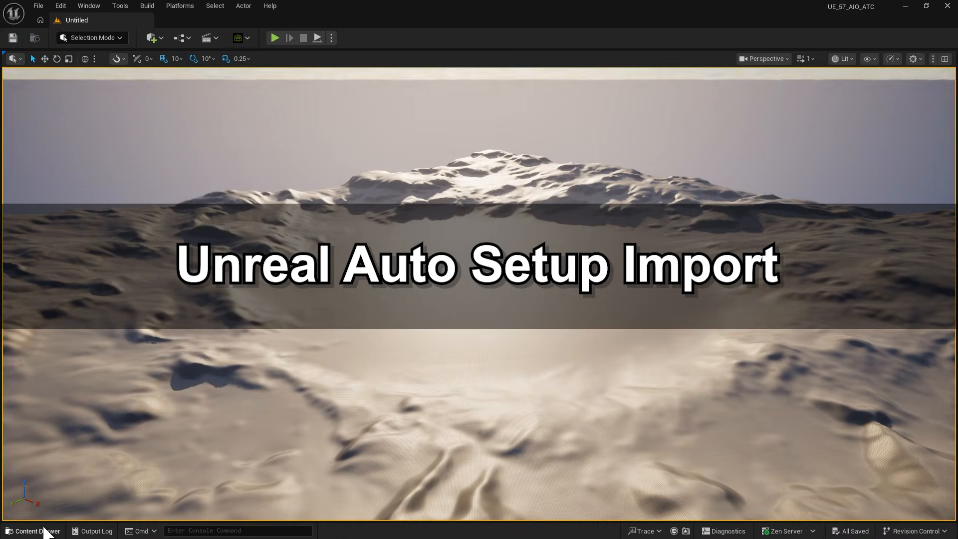
Import against_wall_turn_l_to_sneakwalk.fbx from ActorCore Exports into the Content folder, with Character Creator & iClone Auto Setup enabled and Control Rig excluded
left_click(44, 531)
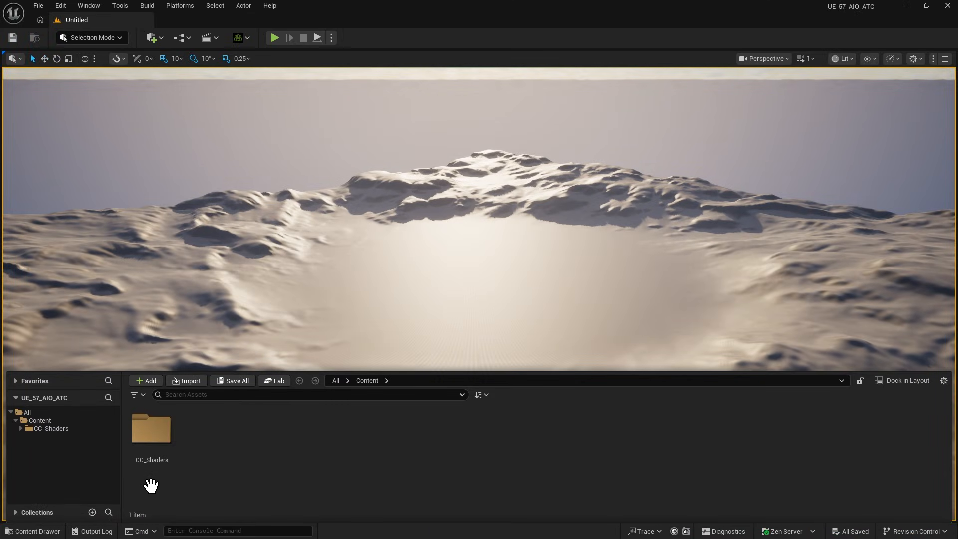
right_click(235, 448)
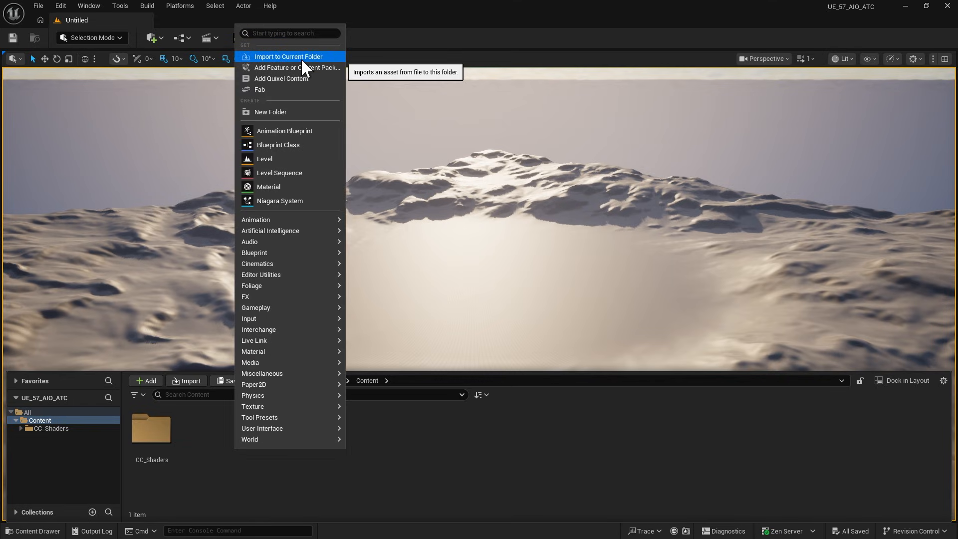
left_click(288, 56)
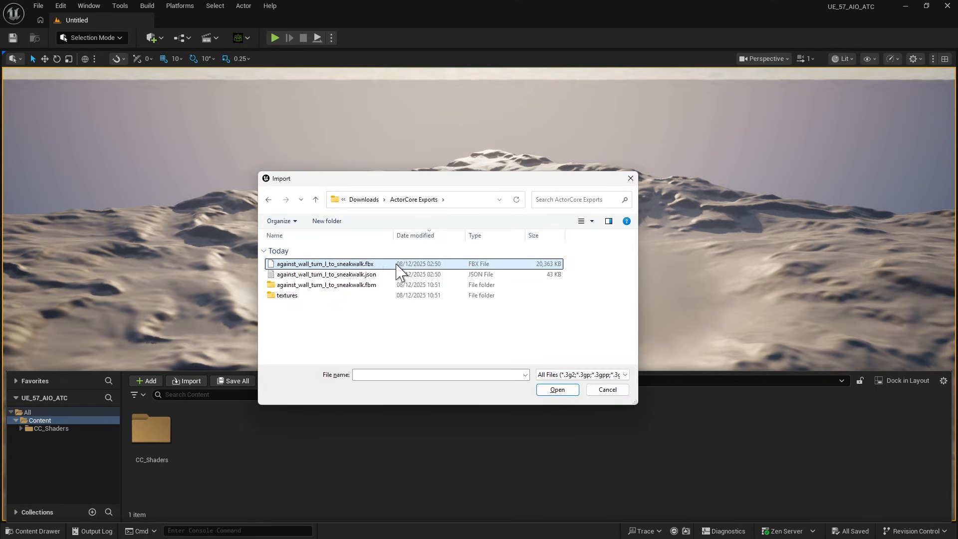
left_click(298, 273)
left_click(300, 265)
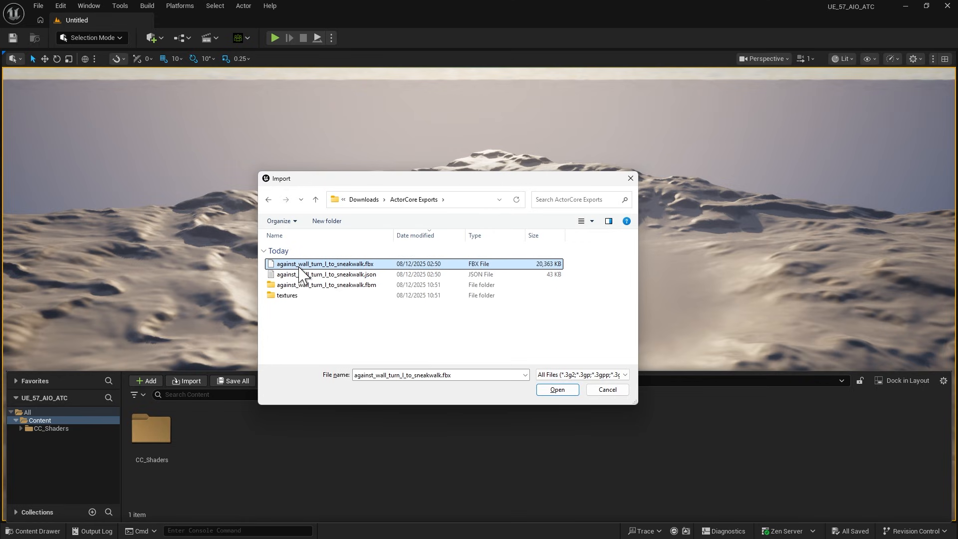
left_click(559, 390)
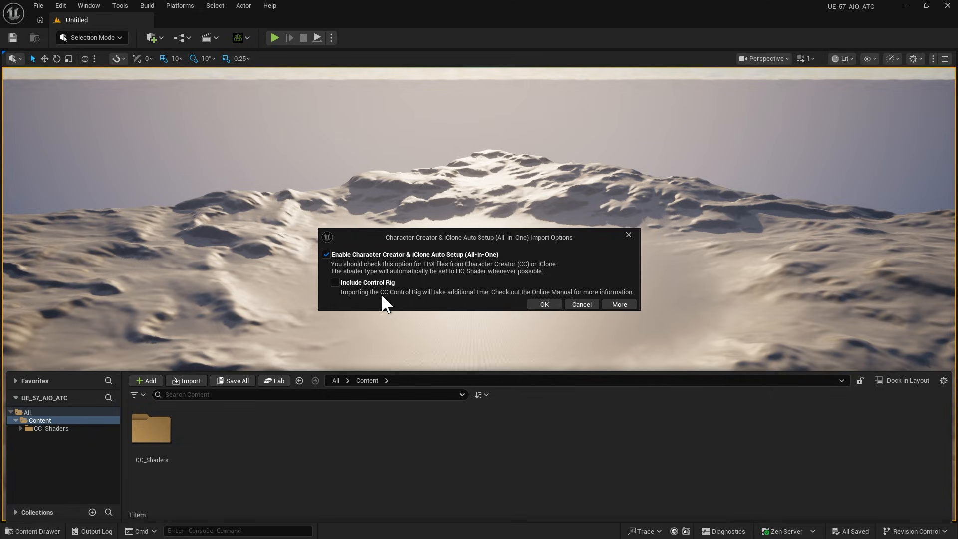
left_click(544, 305)
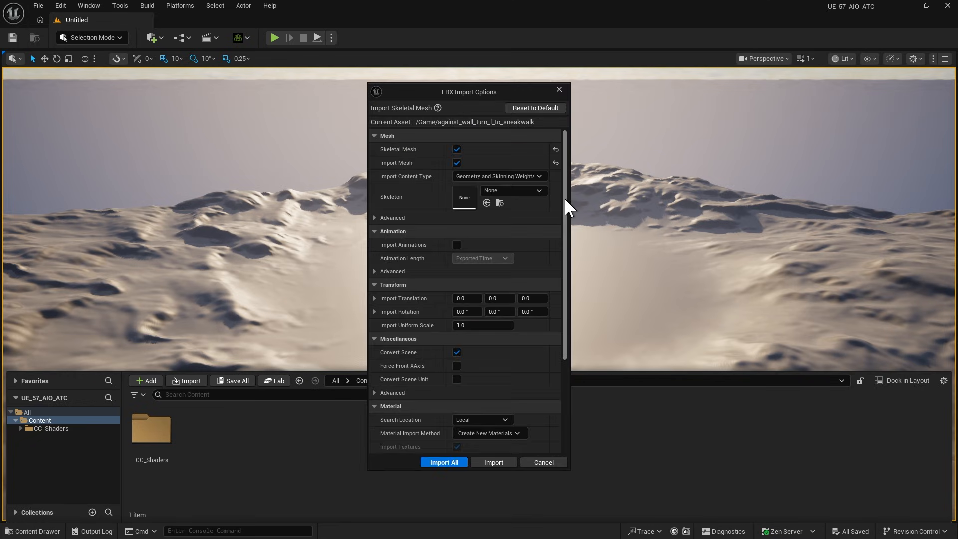
Enable Import Morph Targets among the advanced mesh settings of the FBX import options
left_click(375, 217)
left_click_drag(446, 271, 479, 270)
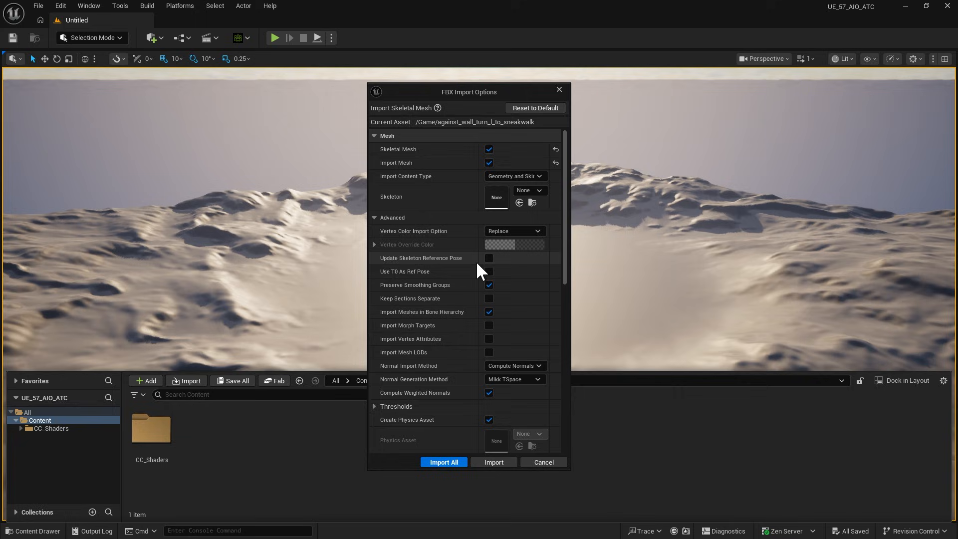
left_click(489, 285)
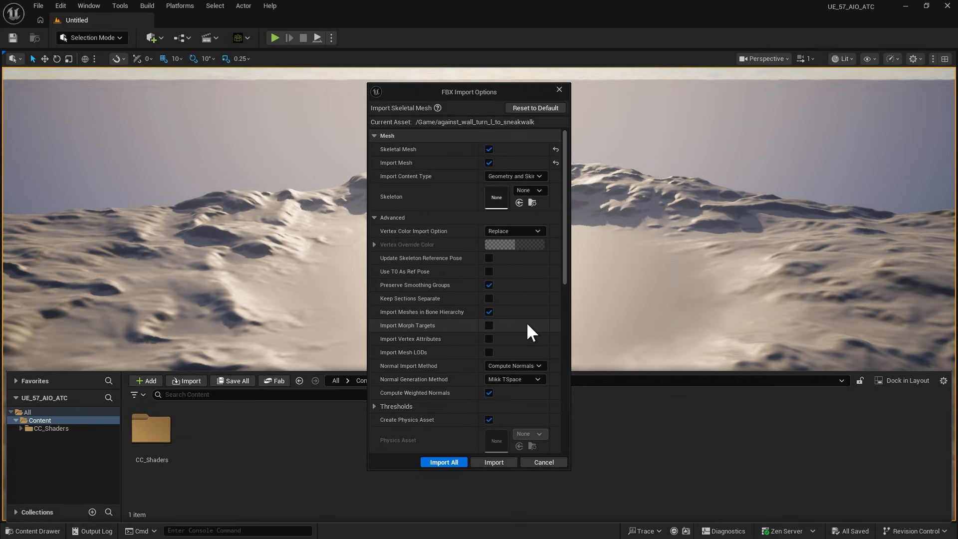
scroll(526, 332, "down", 1)
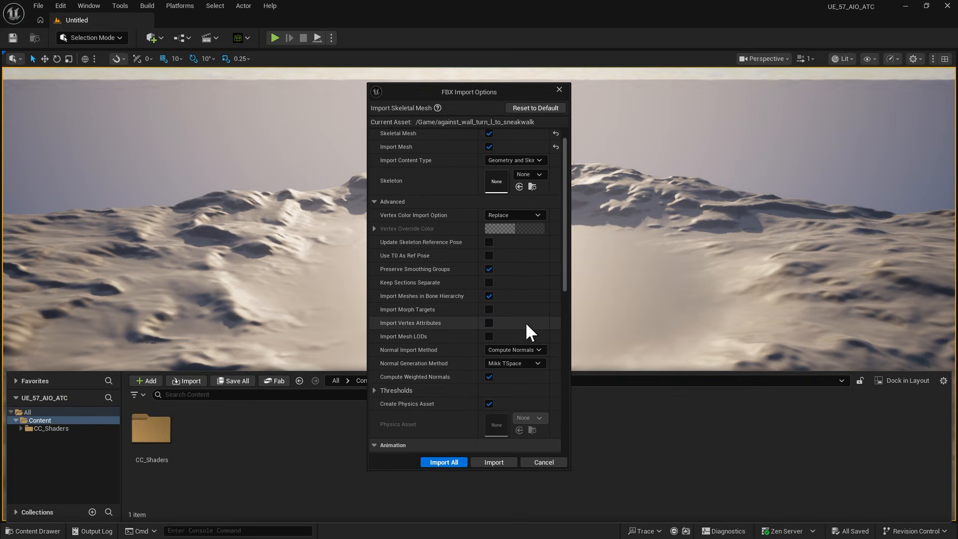
left_click(489, 310)
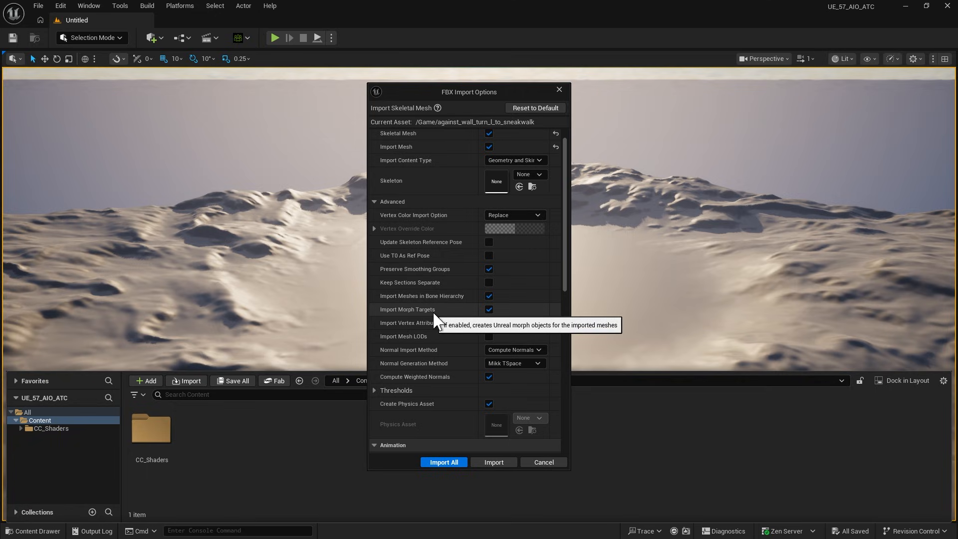
Enable Import Animations with Animation Length set to Animated Time, and import all
scroll(526, 374, "down", 3)
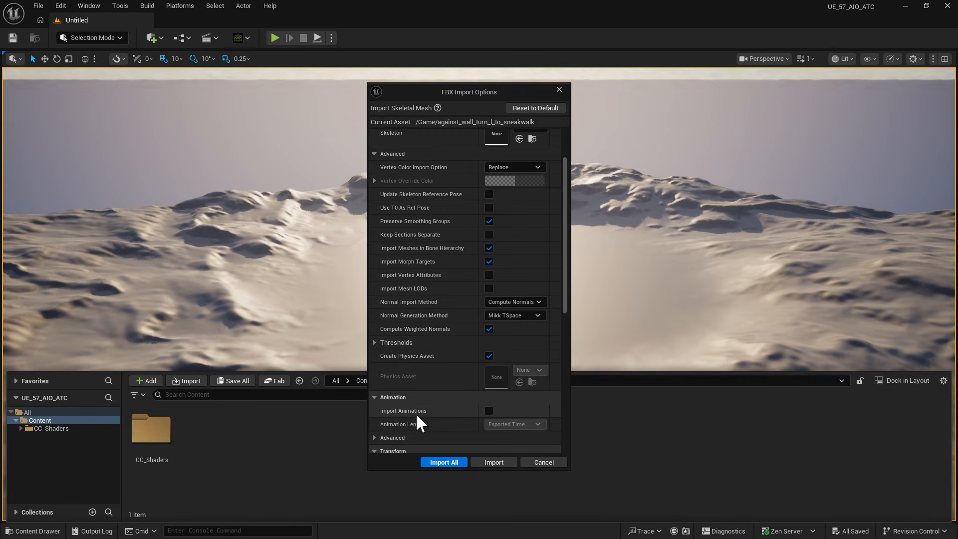
left_click(489, 411)
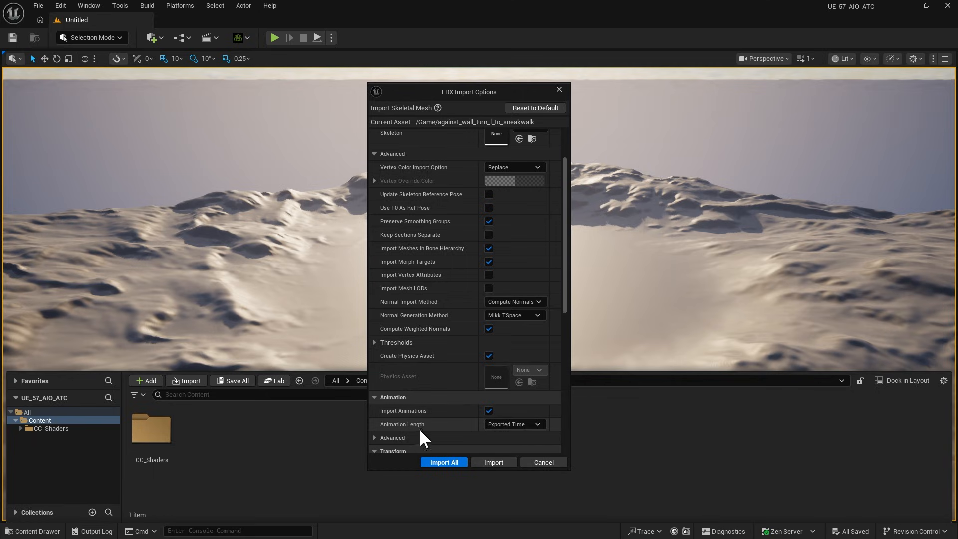
left_click(521, 425)
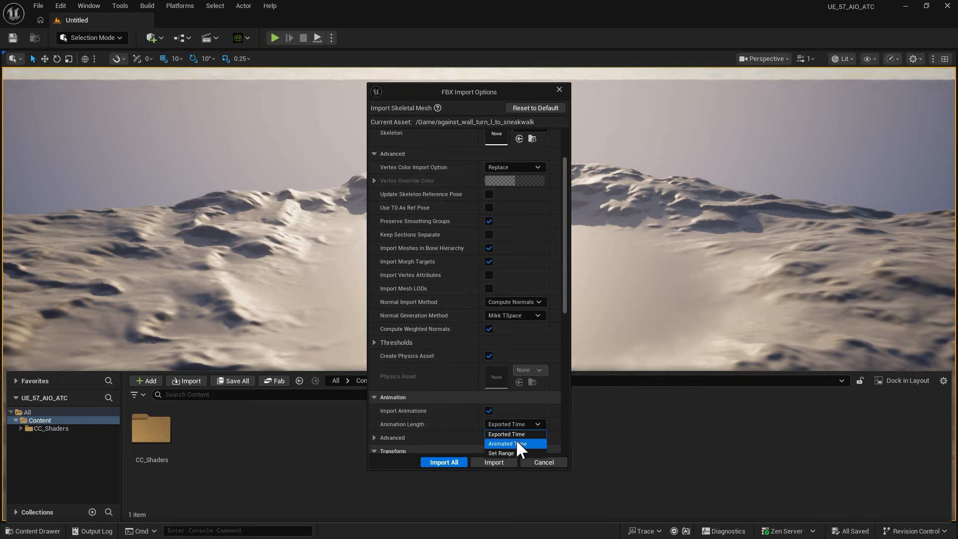
left_click(516, 441)
scroll(469, 432, "down", 8)
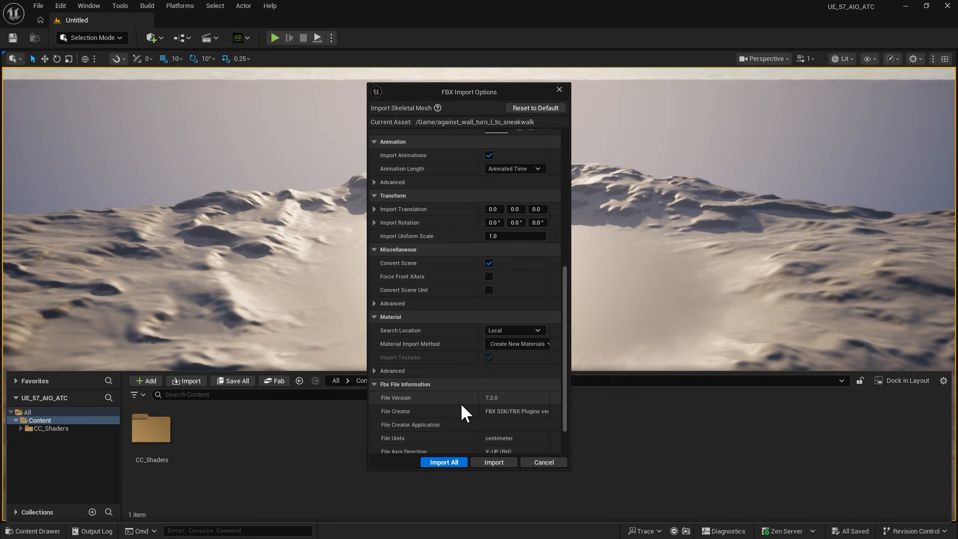
left_click(444, 463)
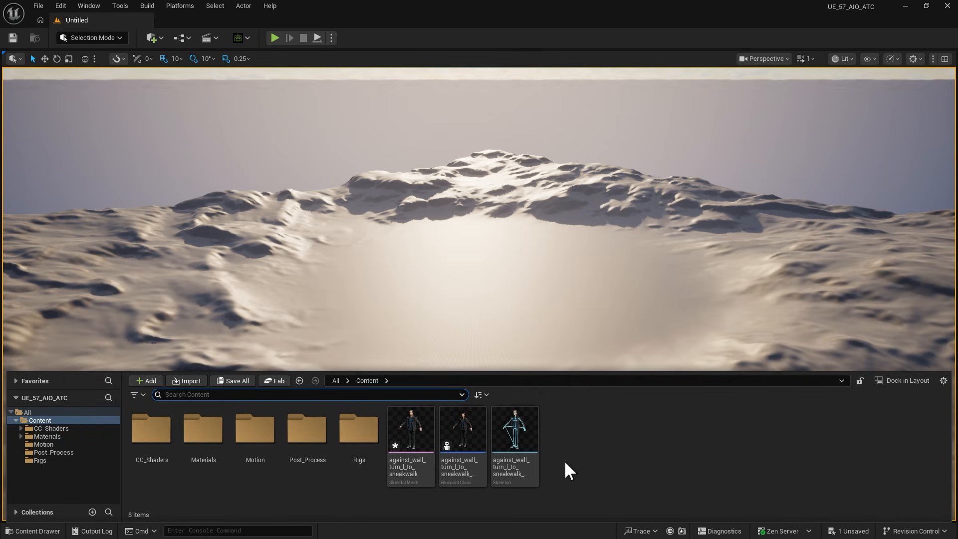
Open the imported against_wall_turn_l_to_sneakwalk skeletal mesh and inspect the character's upper body and face
left_click(412, 476)
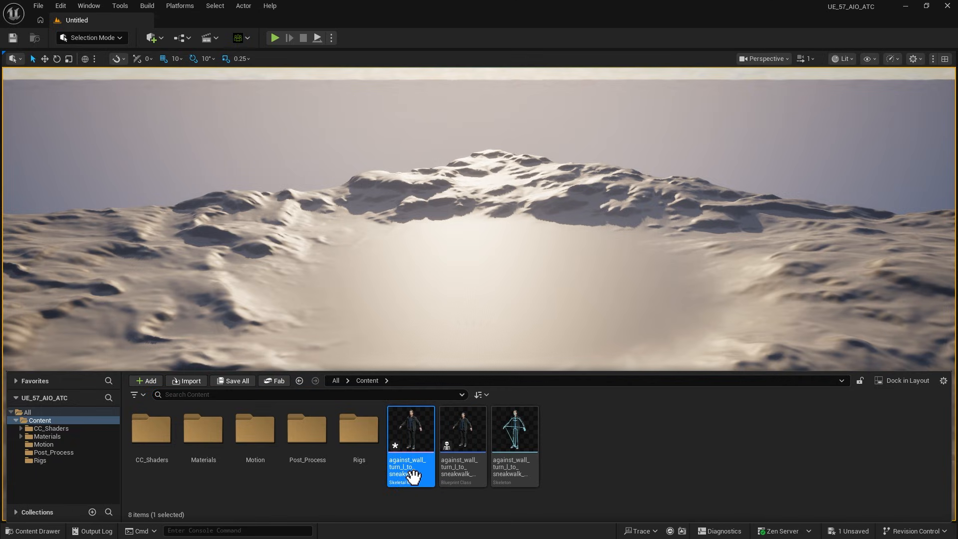
double_click(413, 476)
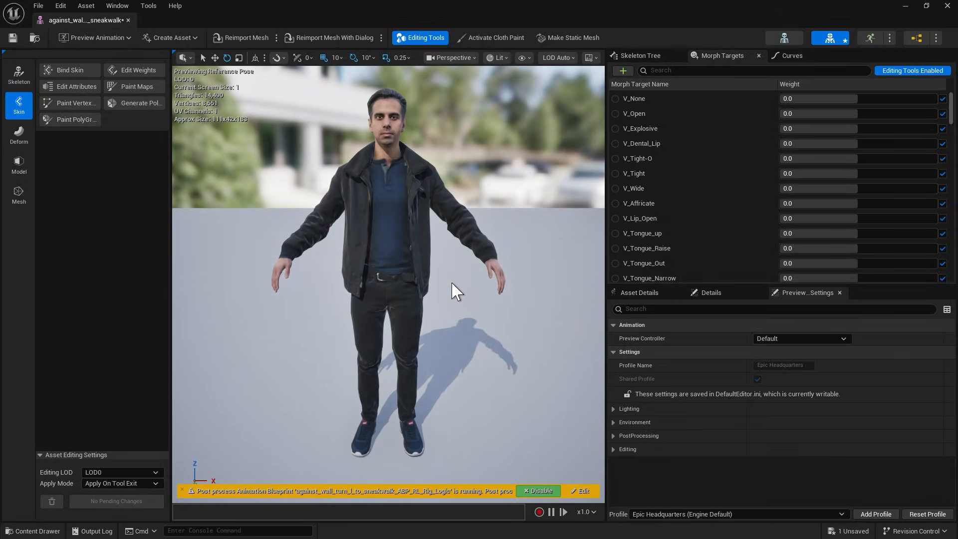
mouse_move(451, 283)
middle_mouse_down()
mouse_move(451, 369)
mouse_move(452, 283)
middle_mouse_up()
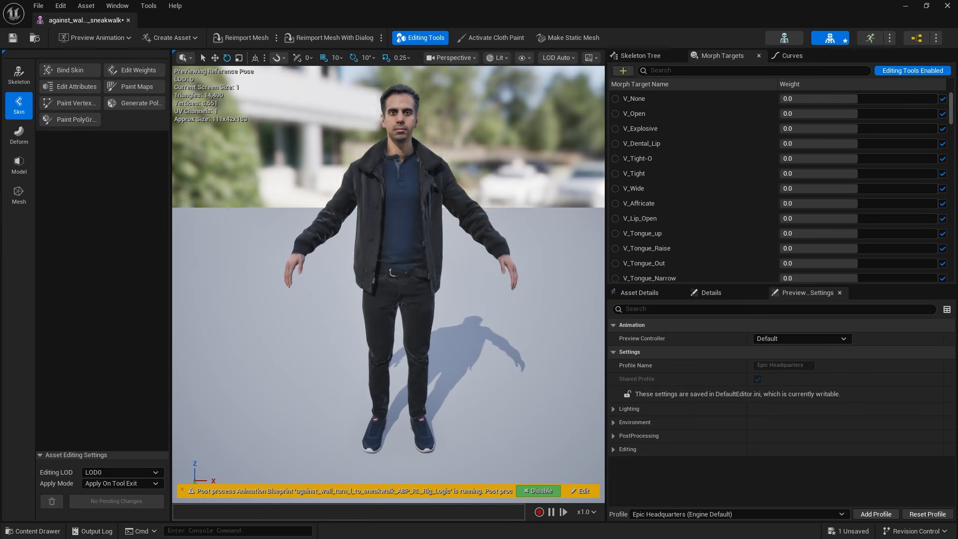
left_click_drag(452, 283, 379, 279, "alt")
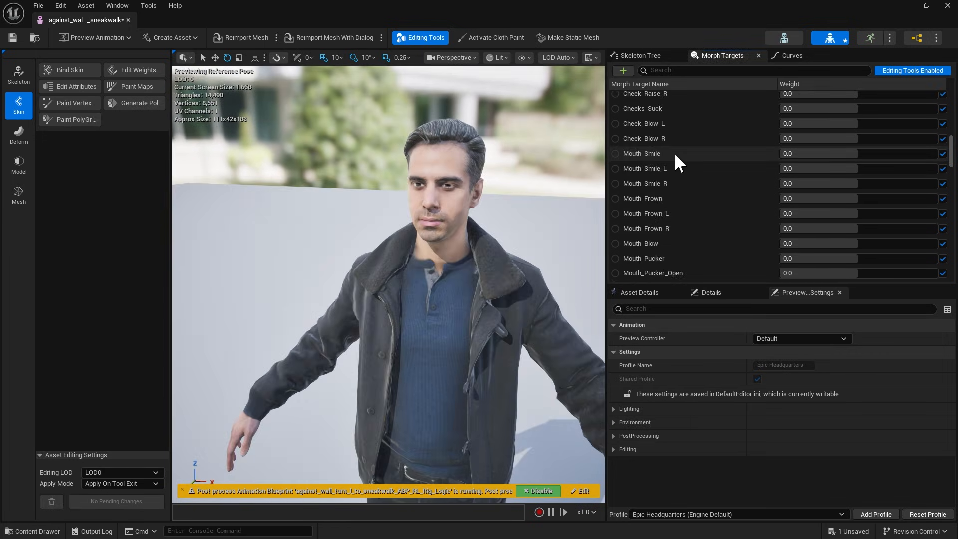
Test the Mouth_Smile morph target and return its weight to 0.0, then preview the against_wall_turn_l_to_sneakwalk animation on the character
left_click(674, 153)
left_click_drag(805, 150, 809, 150)
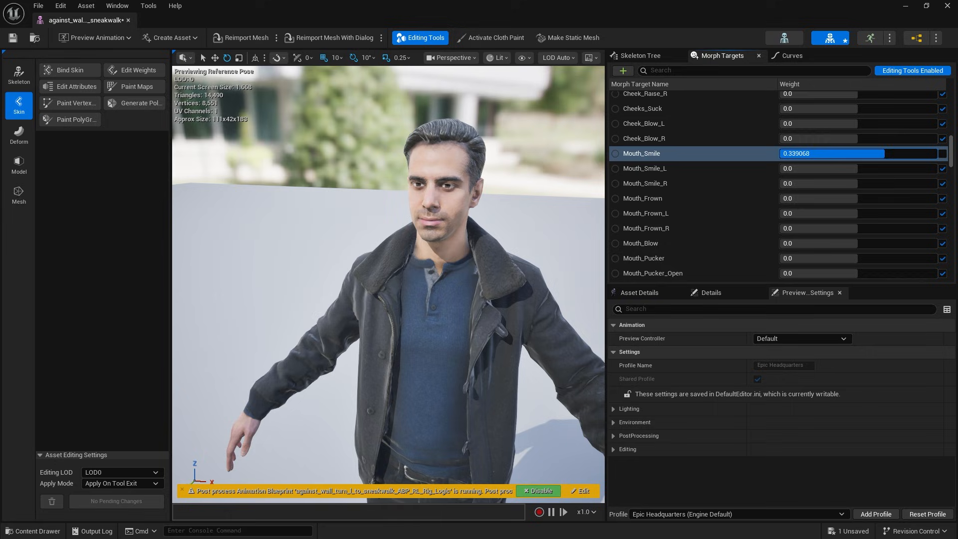
left_click_drag(884, 153, 857, 153)
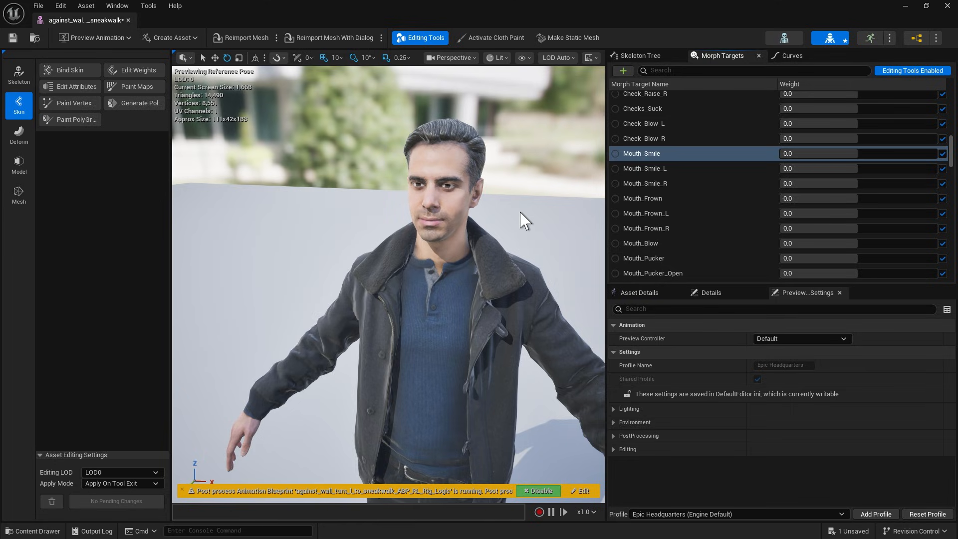
left_click(81, 39)
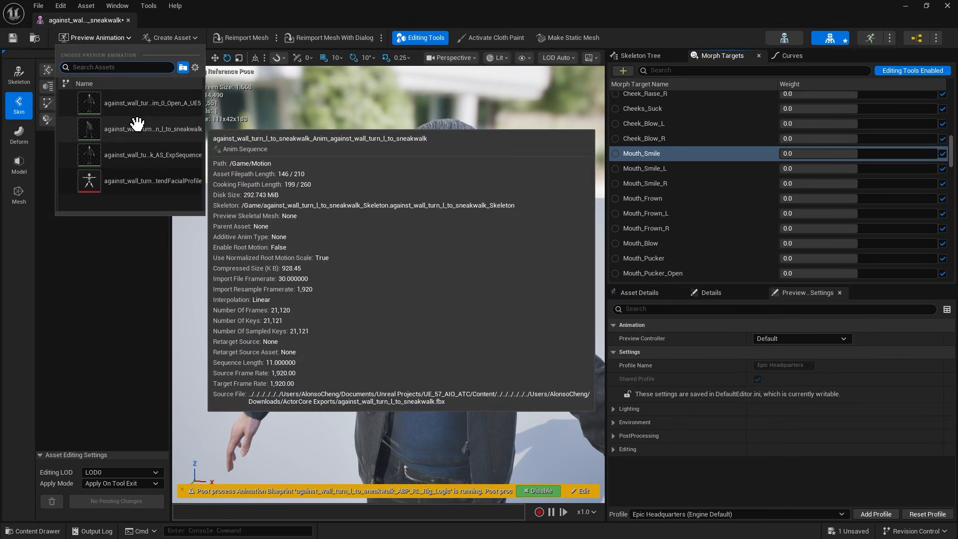
left_click(137, 125)
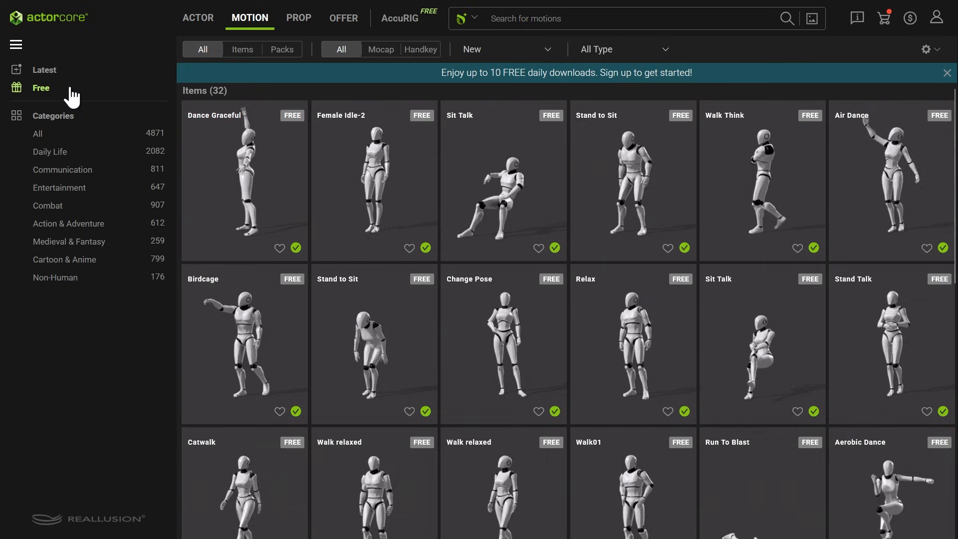
On the ActorCore website, add the free motions Walk01, Walk relaxed and Run To Blast to the cart
scroll(437, 252, "down", 5)
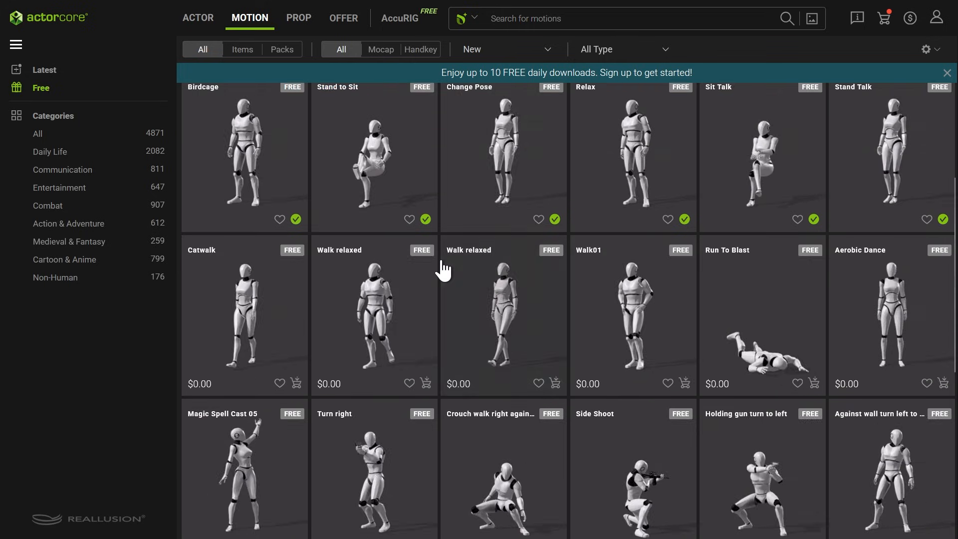
left_click(589, 269)
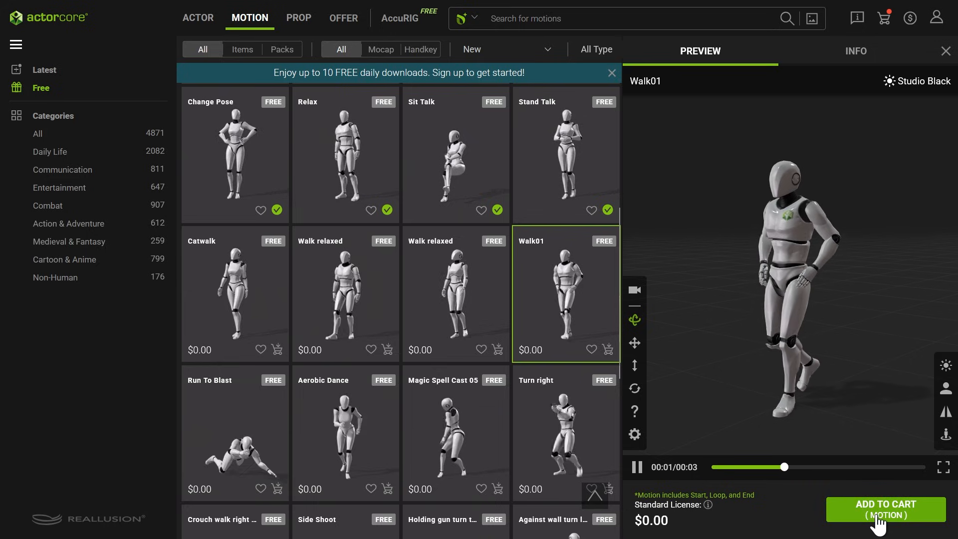
left_click(886, 509)
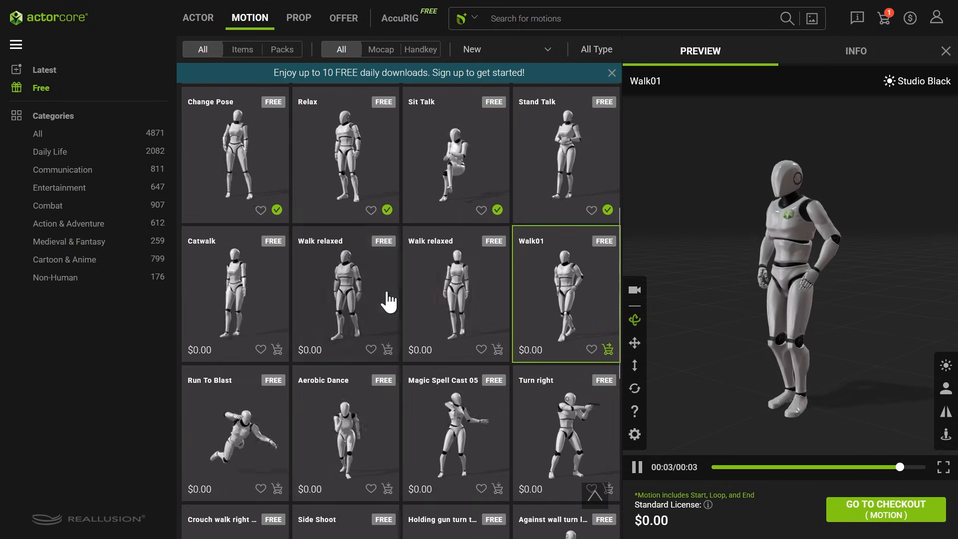
left_click(364, 244)
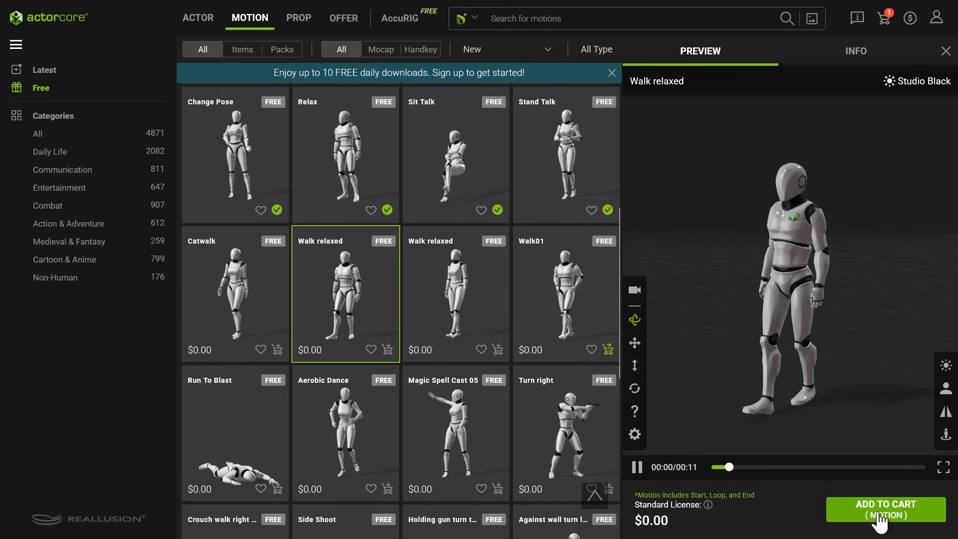
left_click(843, 510)
scroll(466, 398, "down", 3)
left_click(255, 331)
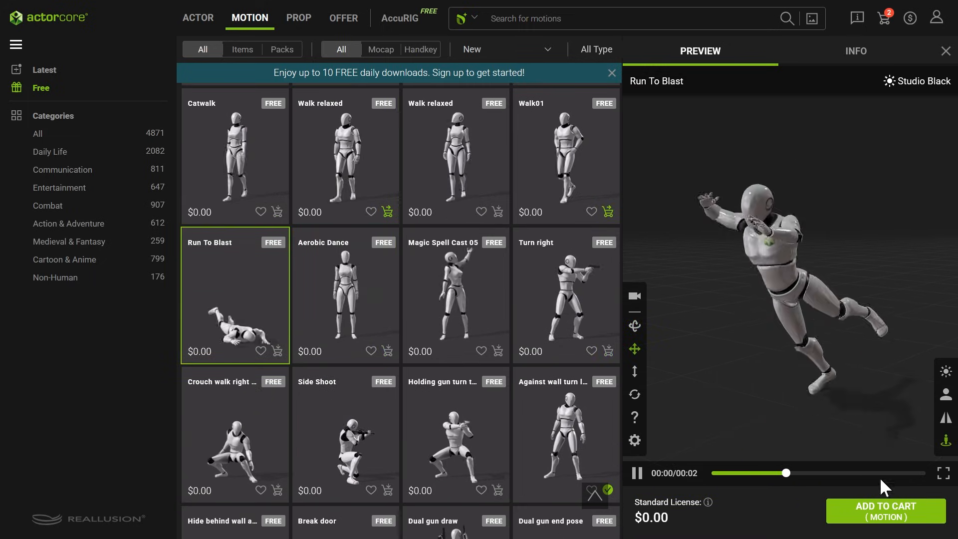
left_click(863, 518)
Check out the cart with the three free motions and open the inventory for downloading
left_click(847, 513)
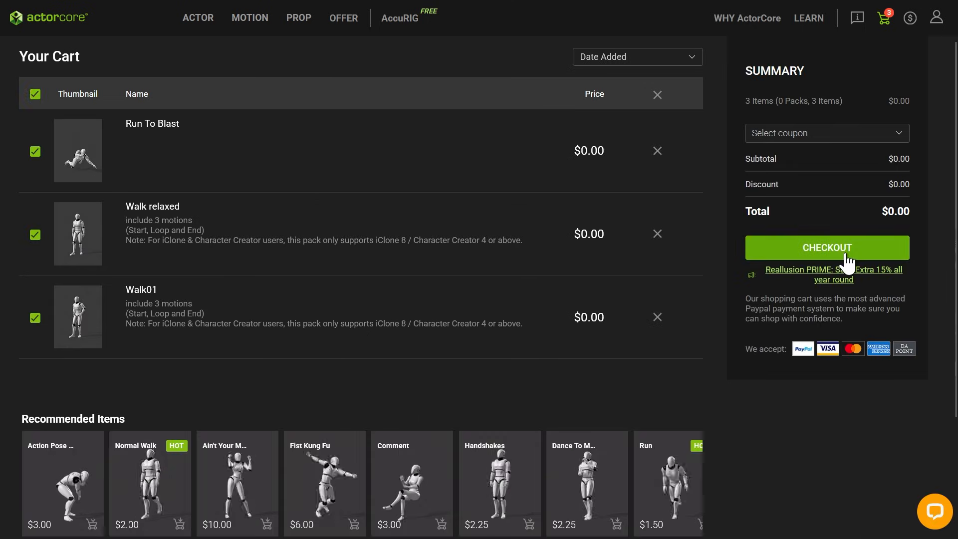
left_click(786, 245)
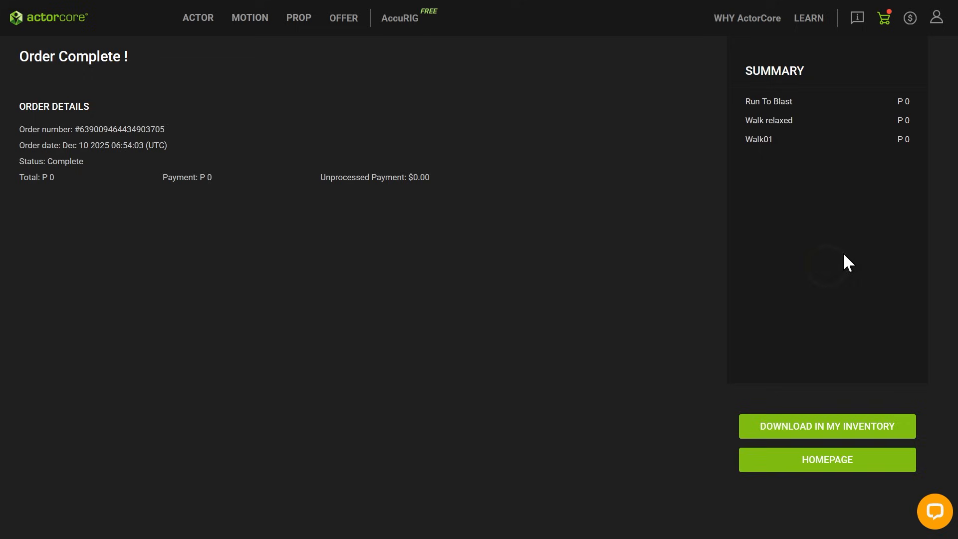
left_click(830, 433)
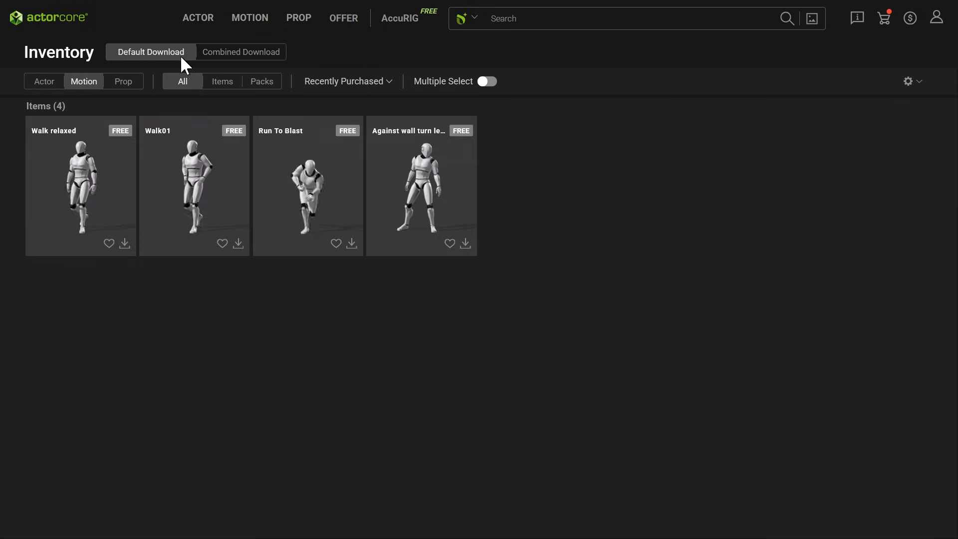
Enable multiple selection in the motion inventory and add Walk relaxed, Walk01 and Run To Blast to the download list
left_click(82, 190)
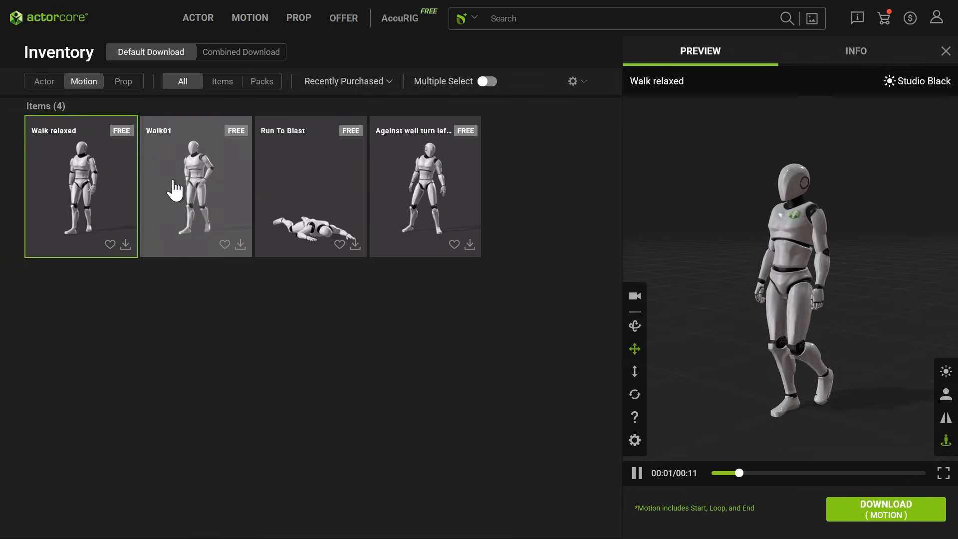
left_click(488, 81)
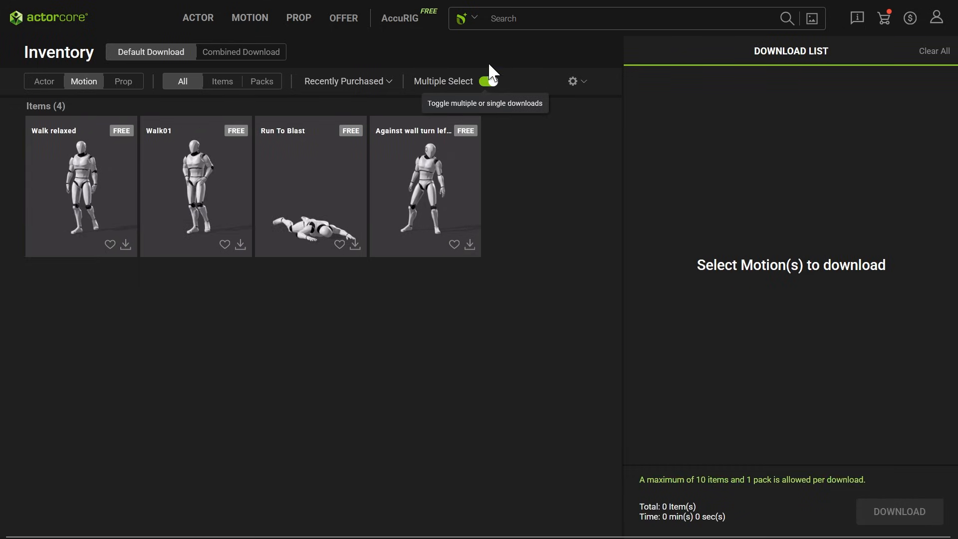
left_click(94, 208)
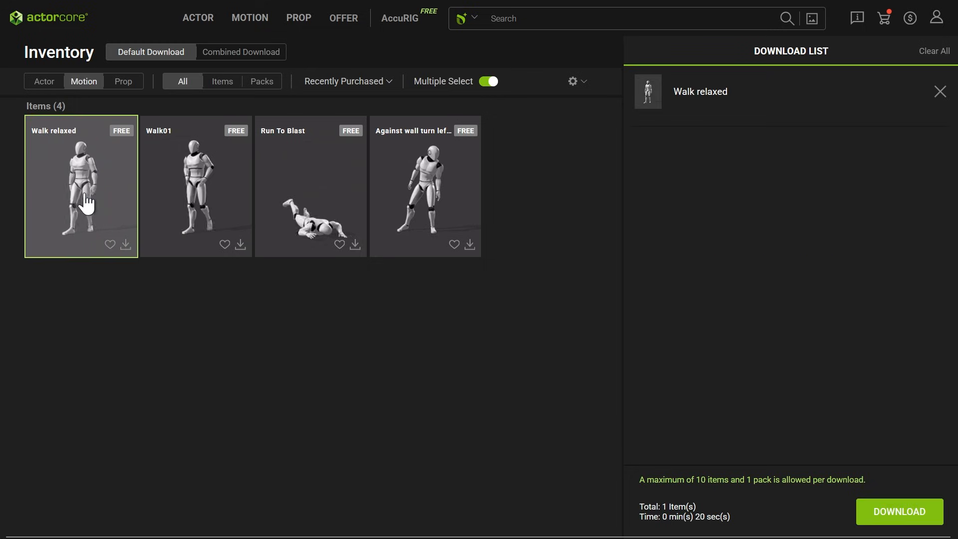
left_click(175, 192)
left_click(312, 192)
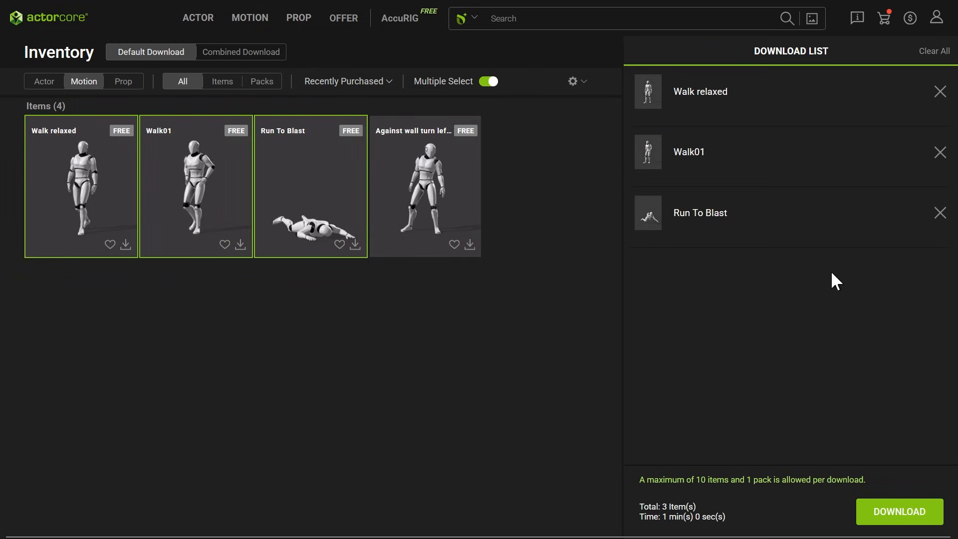
Download the three motions with Party-M-0001 as target character, Export Motion Only enabled, and Unreal (UE 5 Skeleton) at 30 FPS
left_click(898, 513)
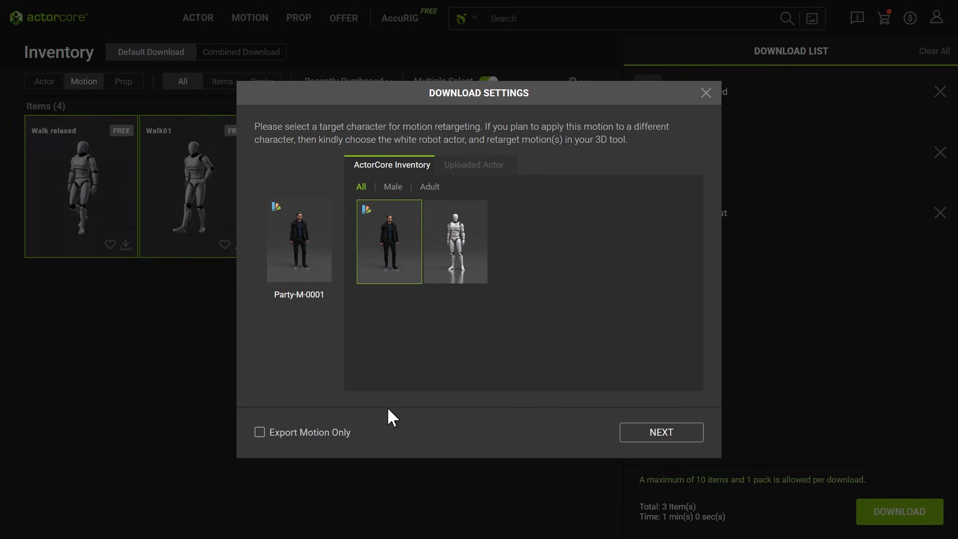
left_click(259, 432)
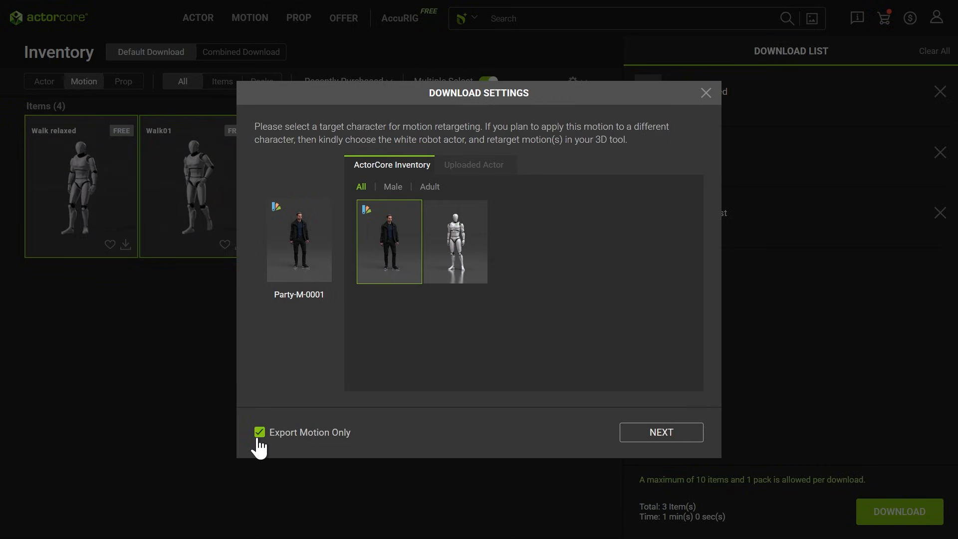
left_click(678, 434)
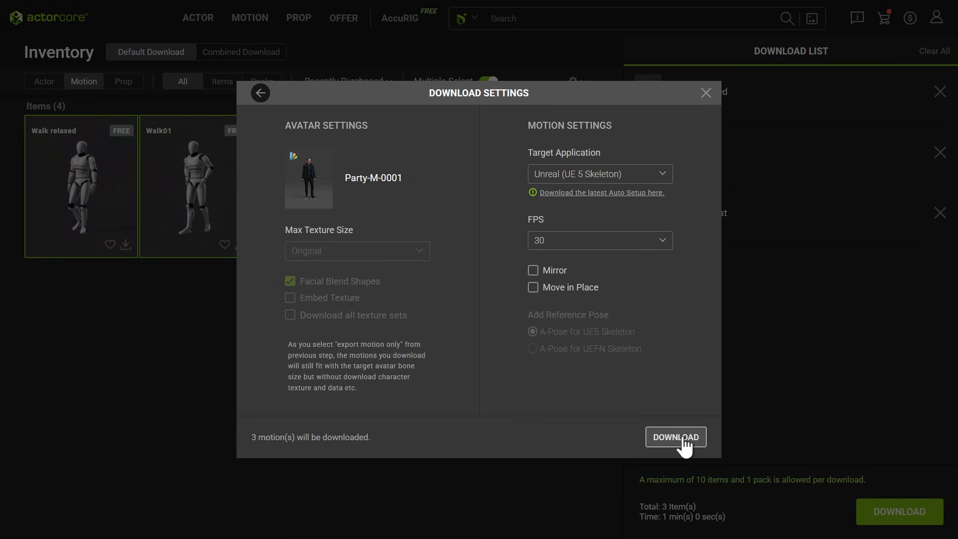
left_click(585, 174)
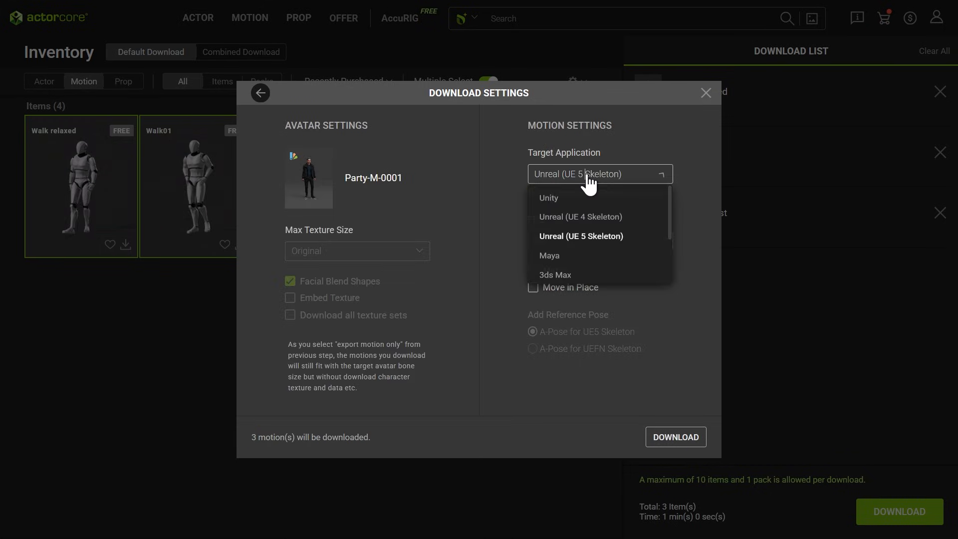
left_click(636, 242)
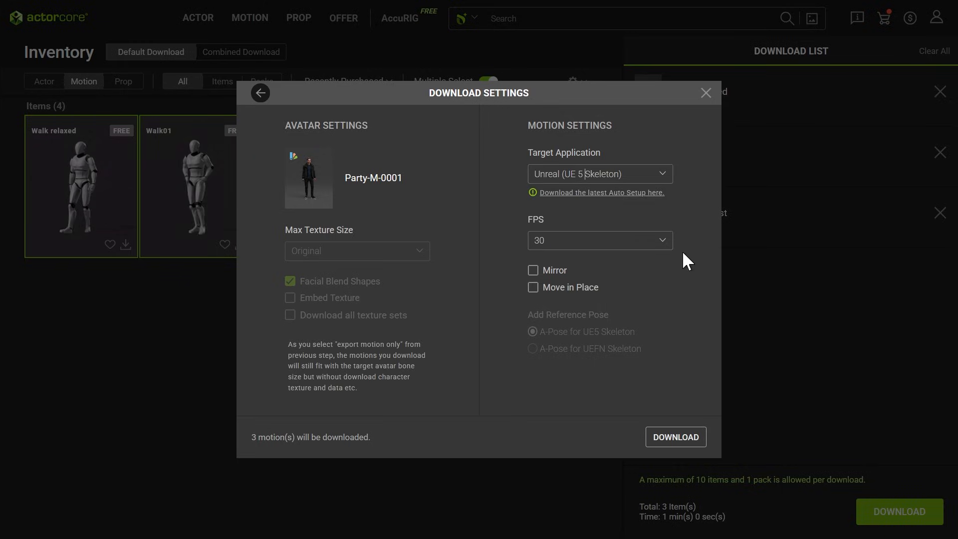
left_click(674, 439)
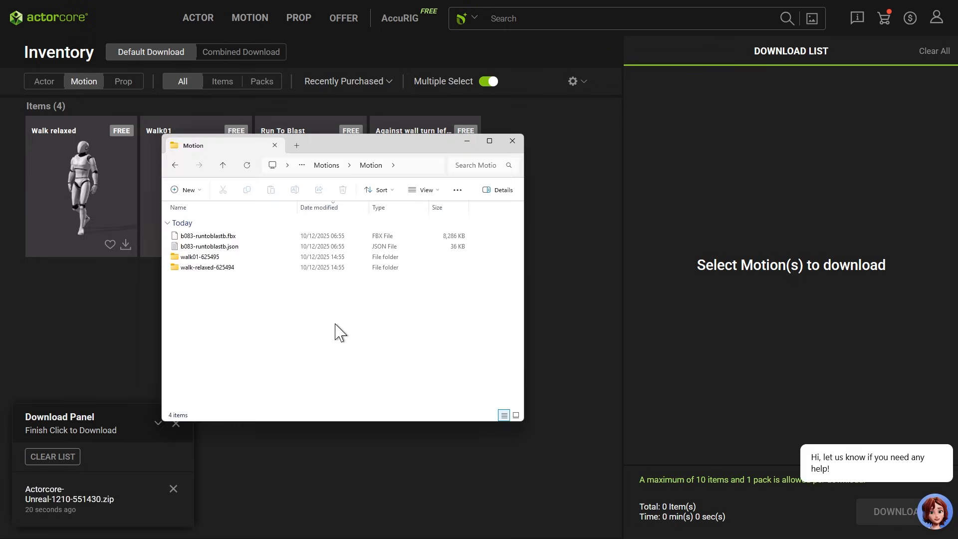
Examine the contents of the downloaded walk01-625495 and walk-relaxed-625494 motion folders
double_click(202, 258)
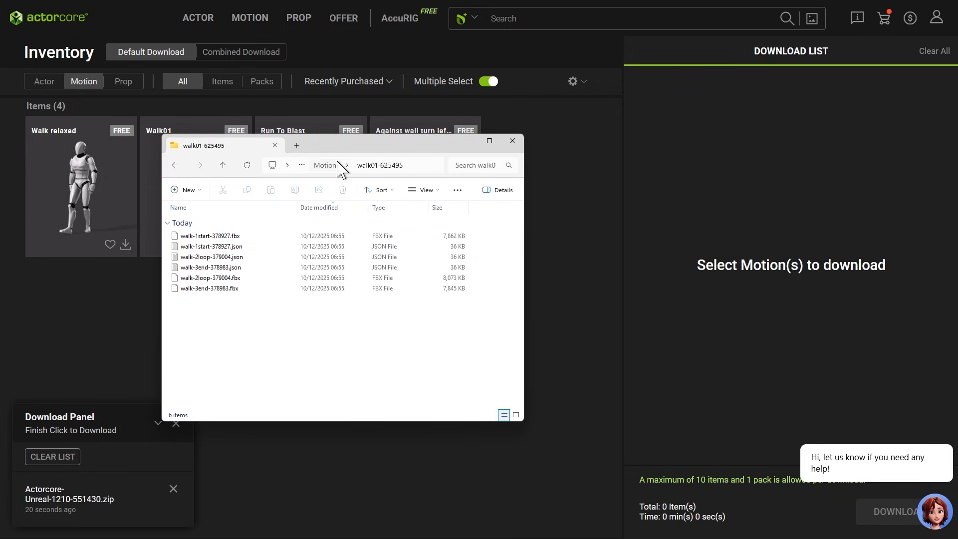
left_click(338, 163)
double_click(214, 270)
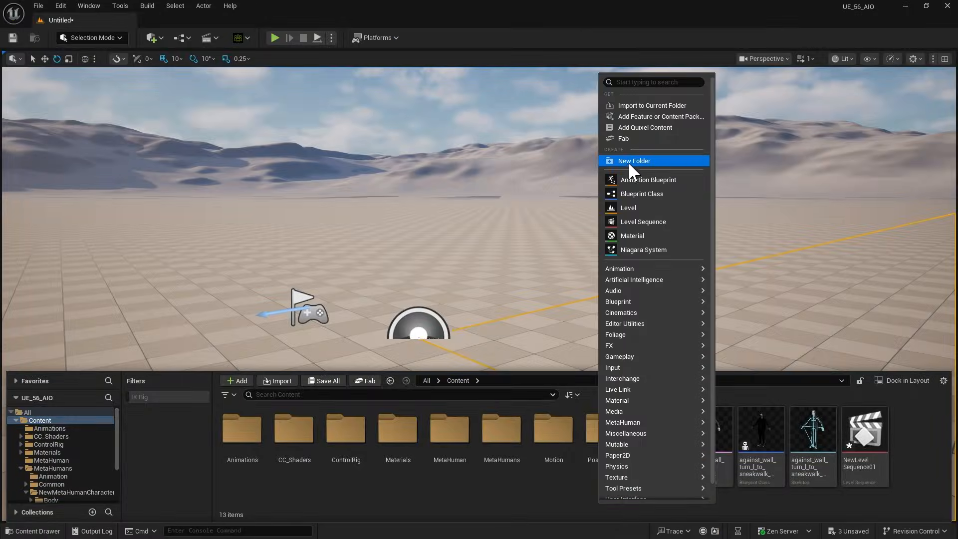
In Unreal Engine, create a folder named ActorCore_Motions in the Content directory and open it
left_click(629, 163)
type("Ac")
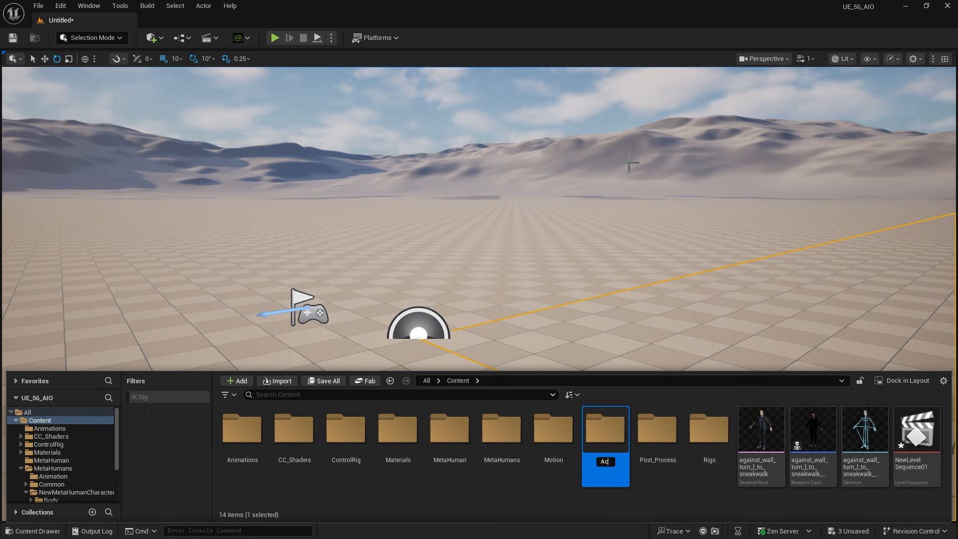
type("torCore_Motions")
key("Return")
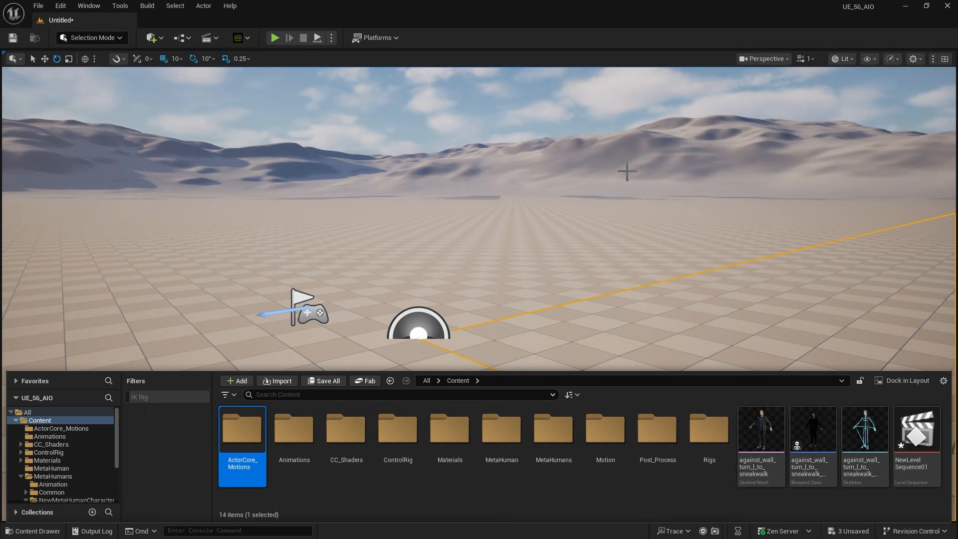
double_click(243, 430)
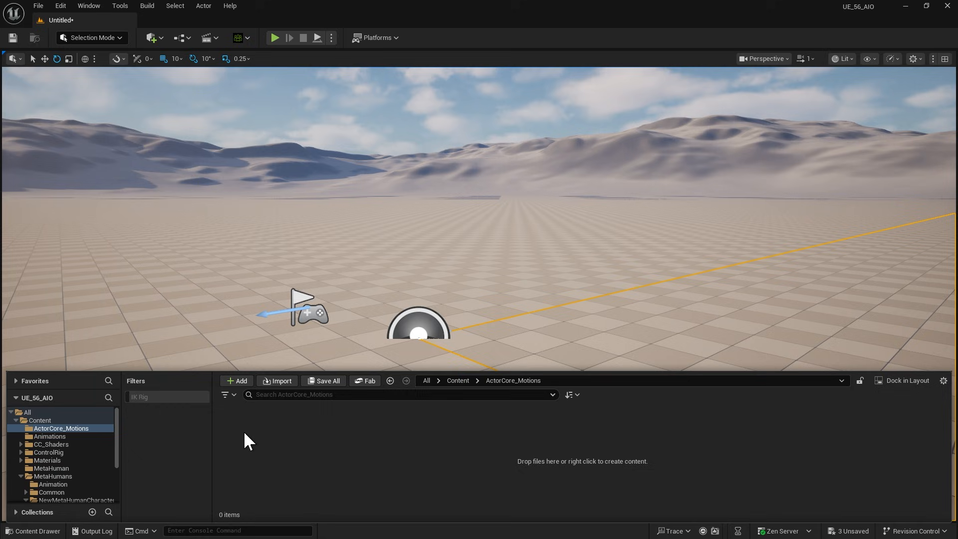
Choose b083-runtoblastb.fbx from the downloaded Motion folder as the file to import into ActorCore_Motions
right_click(370, 445)
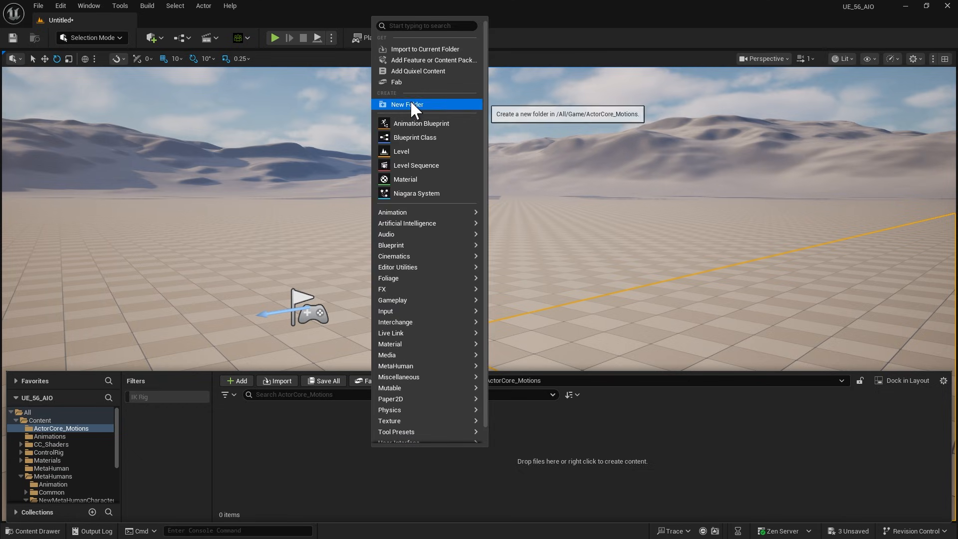
left_click(405, 49)
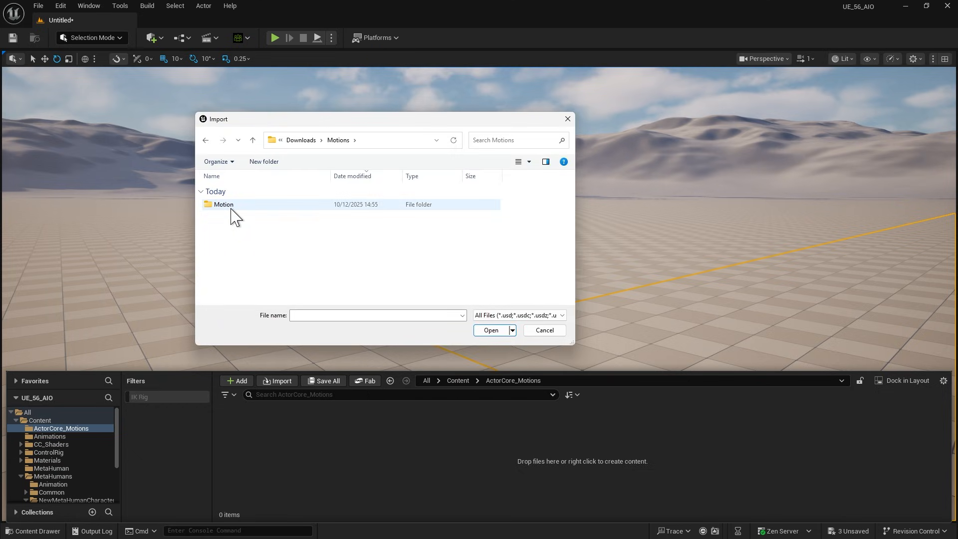
double_click(223, 205)
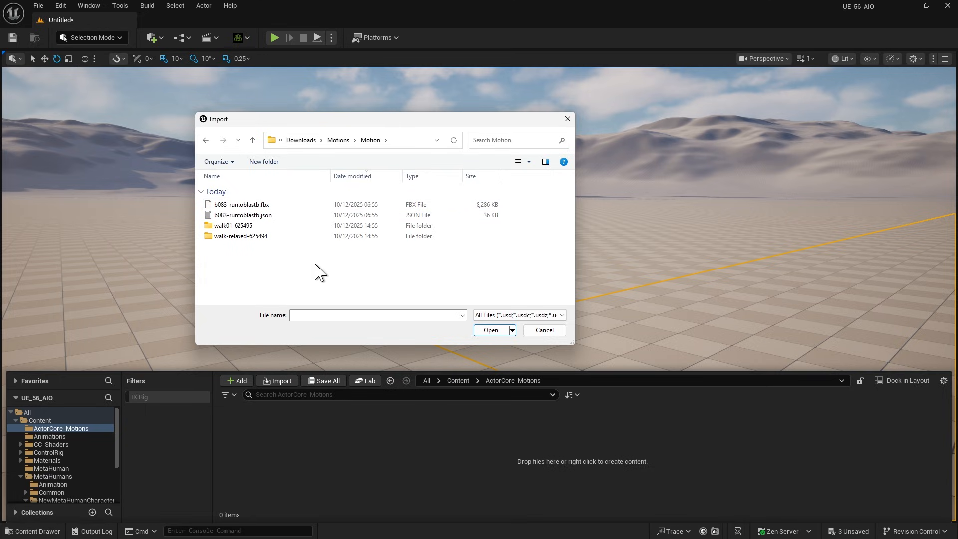
left_click(232, 207)
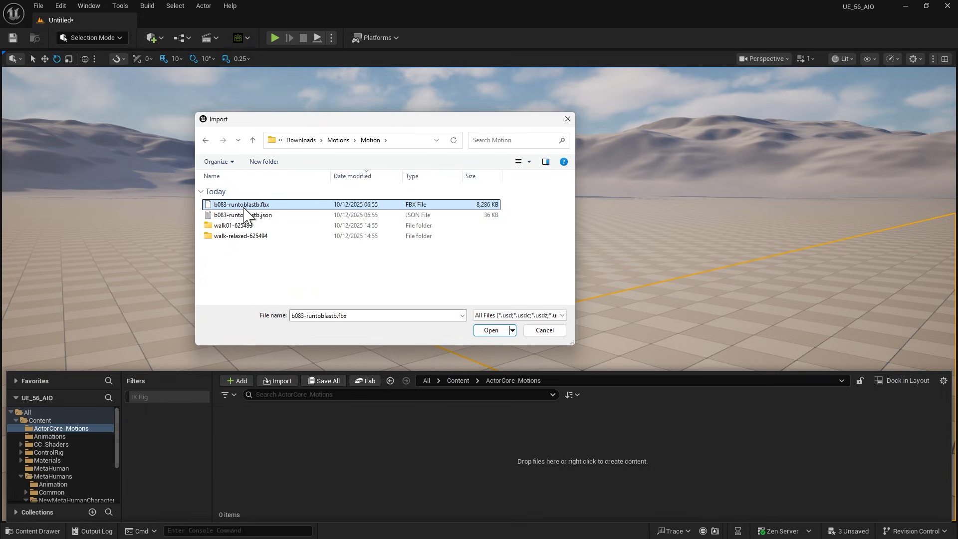
left_click(491, 331)
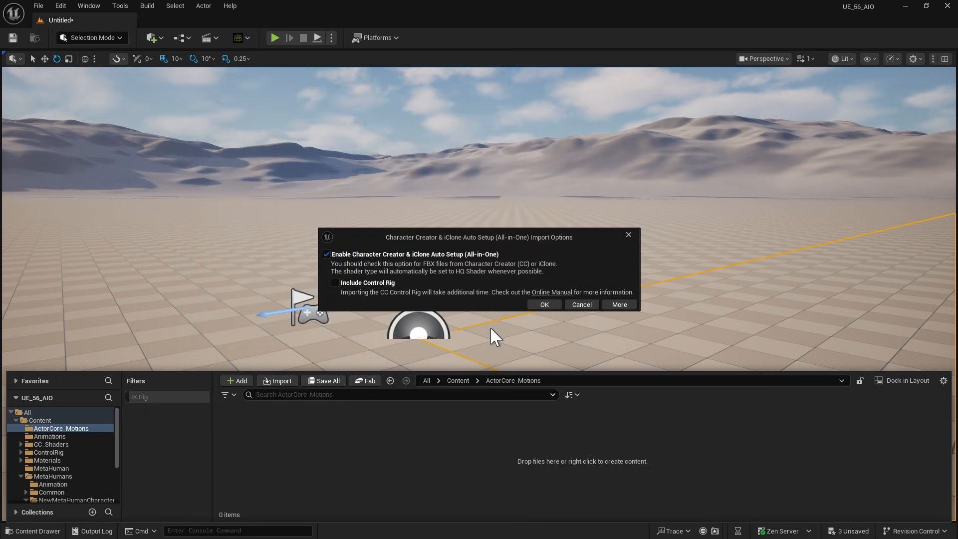
Import the run-to-blast motion with Auto Setup enabled onto the against_wall_turn_l_to_sneakwalk skeleton, and open its animation sequence
left_click(545, 304)
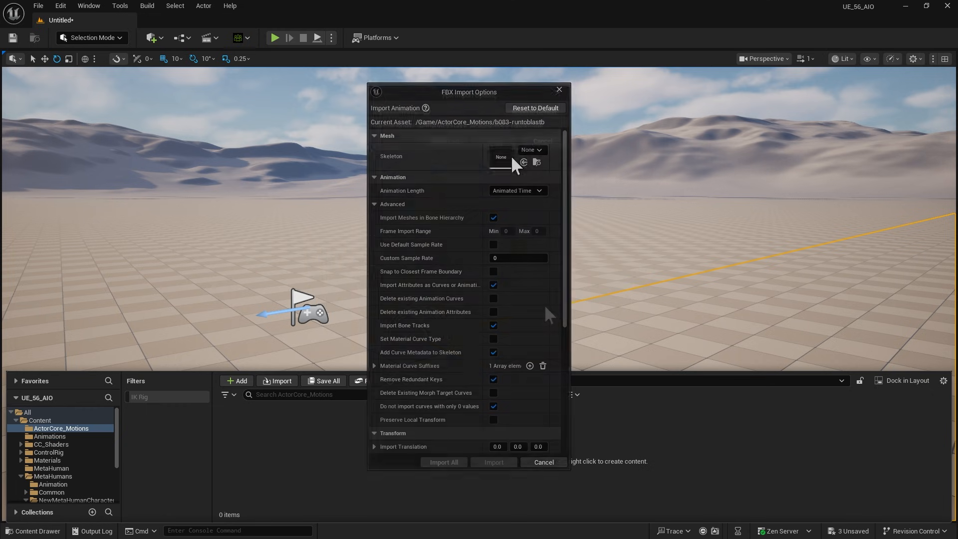
left_click(532, 149)
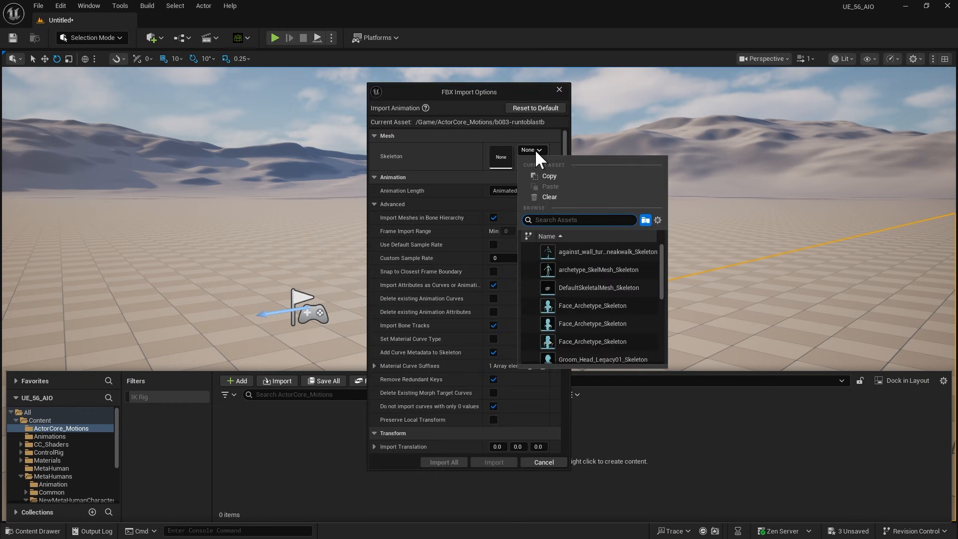
left_click(645, 250)
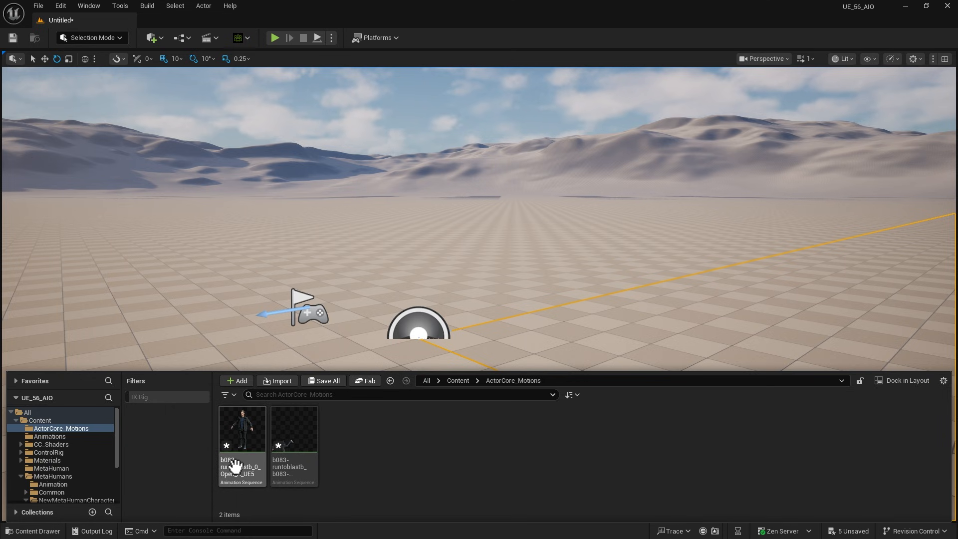
left_click(313, 444)
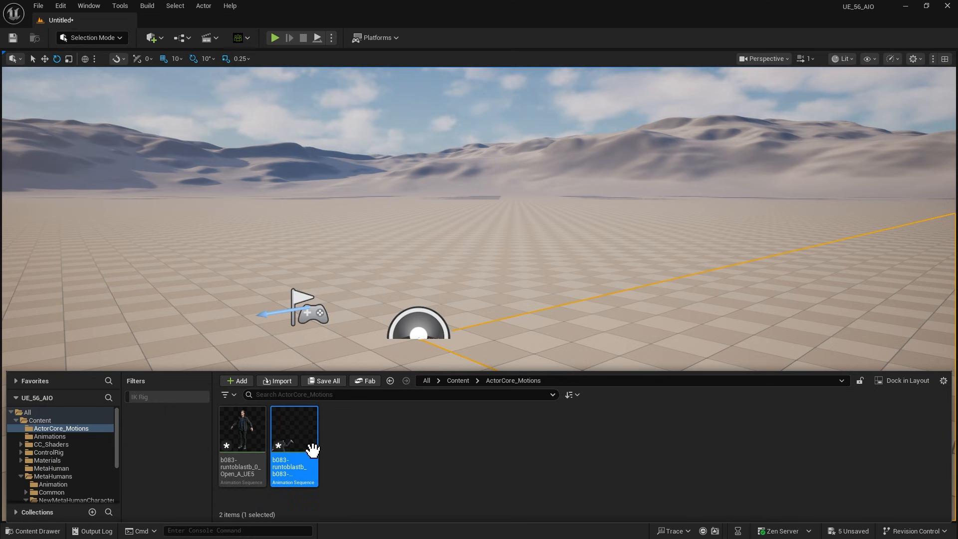
double_click(313, 443)
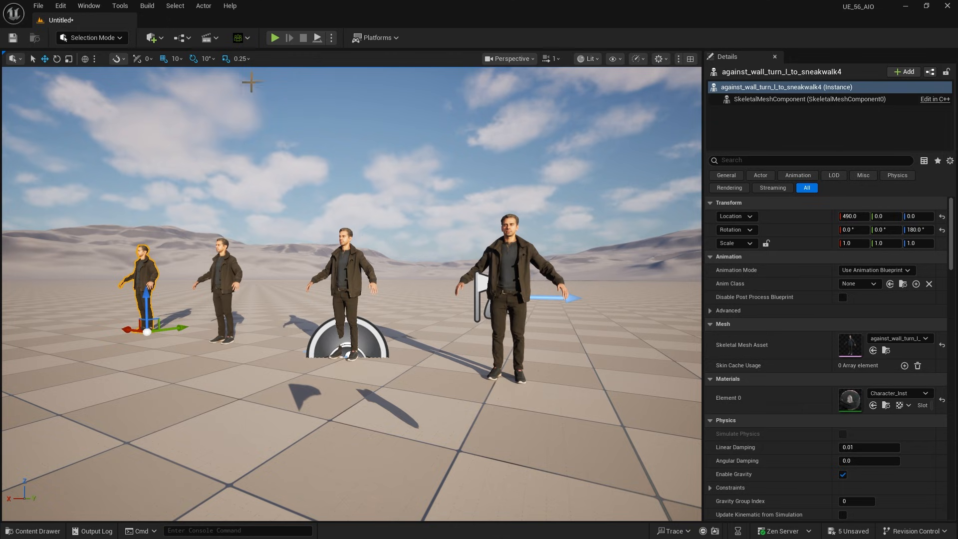
Add a level sequence to the level and save it as NewLevelSequence1 in the Content folder
left_click(217, 37)
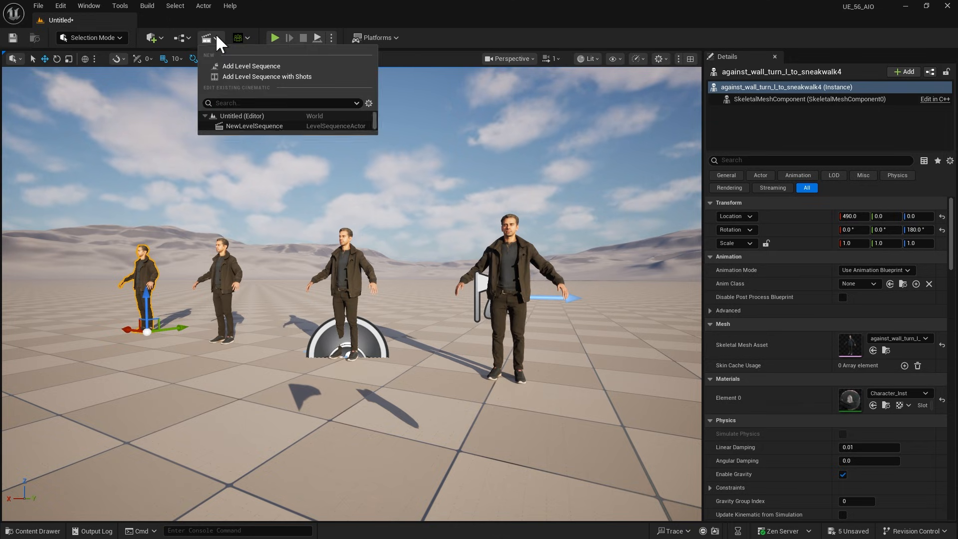
left_click(297, 68)
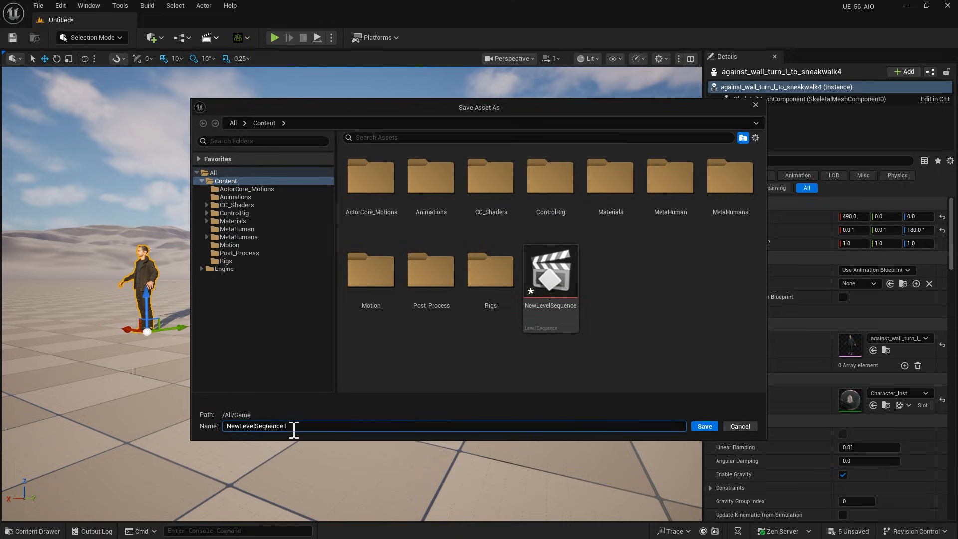
left_click(705, 426)
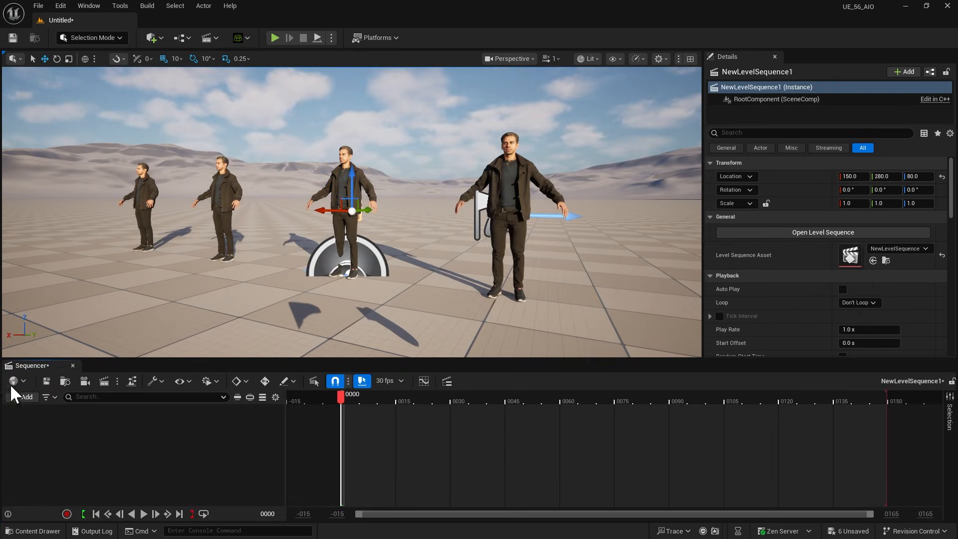
Add the against_wall_turn_l_to_sneakwalk actor to the sequence and assign it the against_wall_turn_l_to_sneakwalk animation
left_click(26, 396)
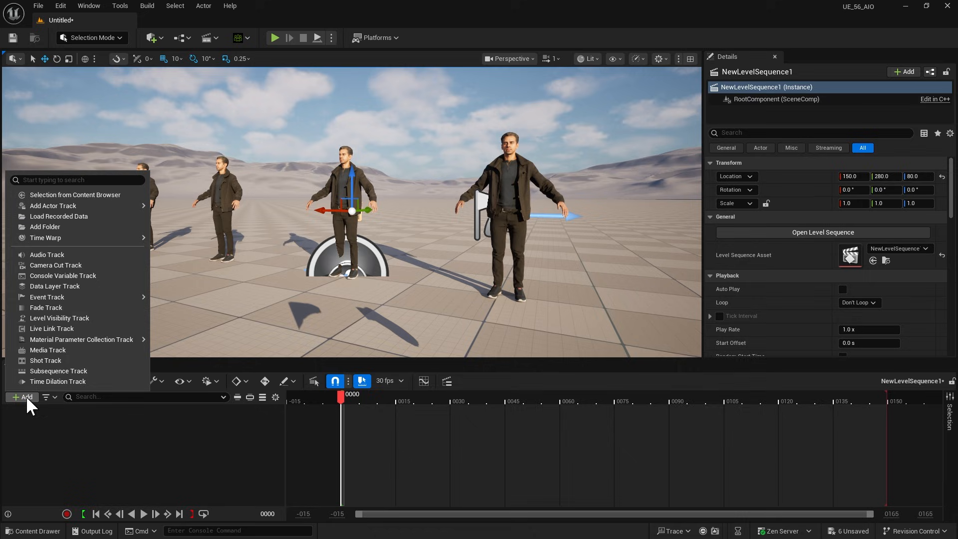
mouse_move(115, 205)
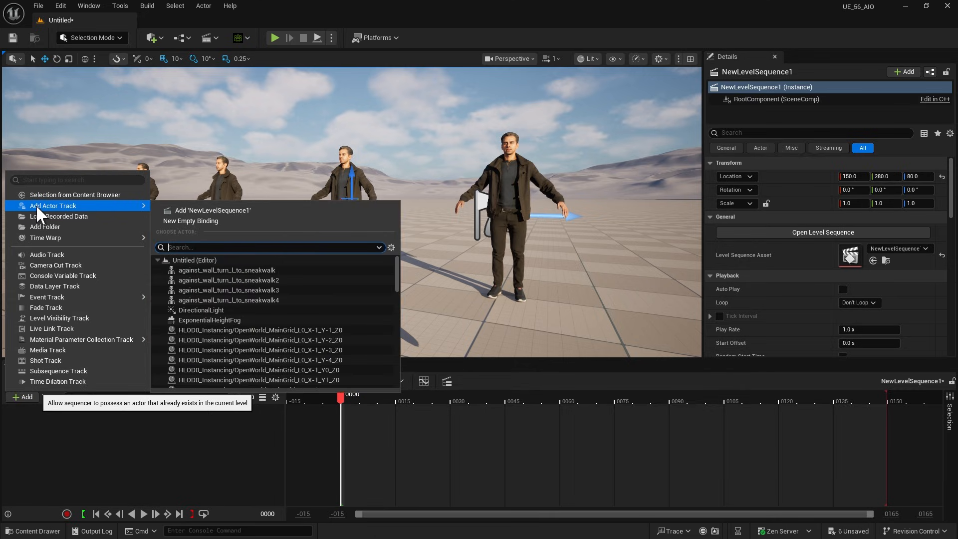
left_click(251, 270)
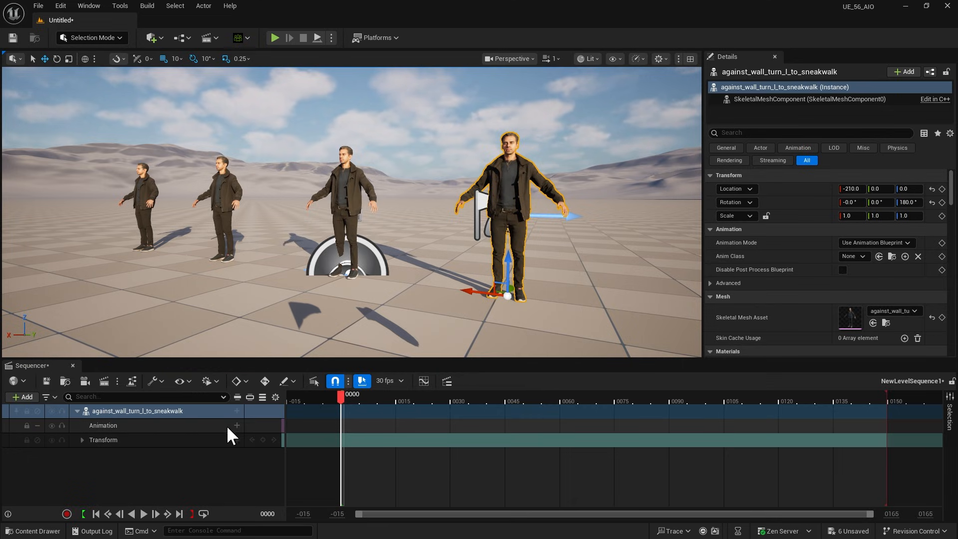
left_click(236, 426)
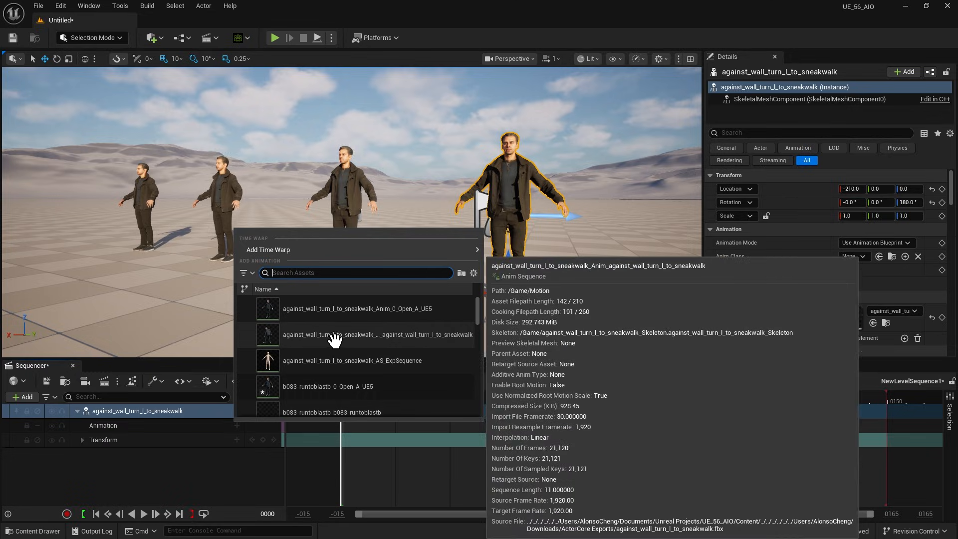
left_click(334, 335)
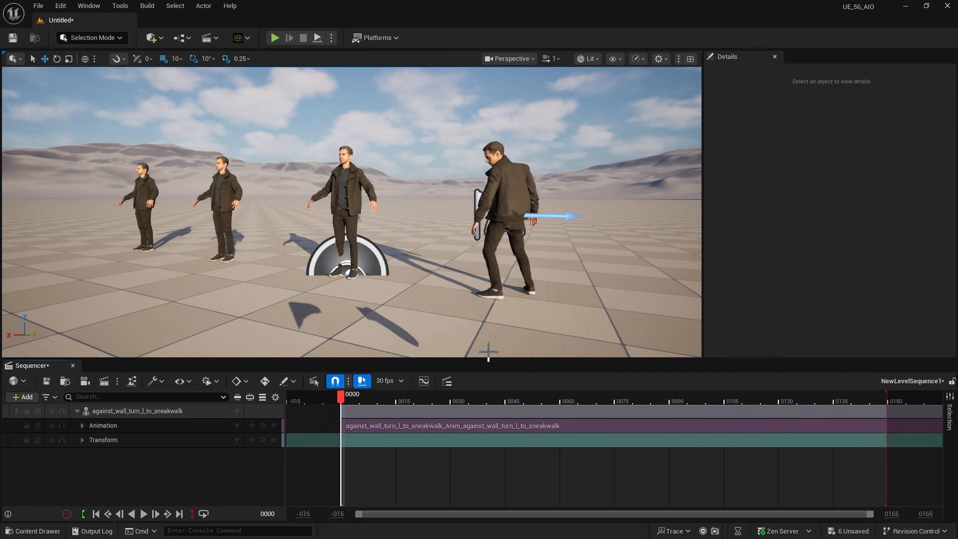
Add the against_wall_turn_l_to_sneakwalk2 actor to the sequence and assign an animation to its track
left_click(25, 396)
mouse_move(35, 205)
left_click(210, 245)
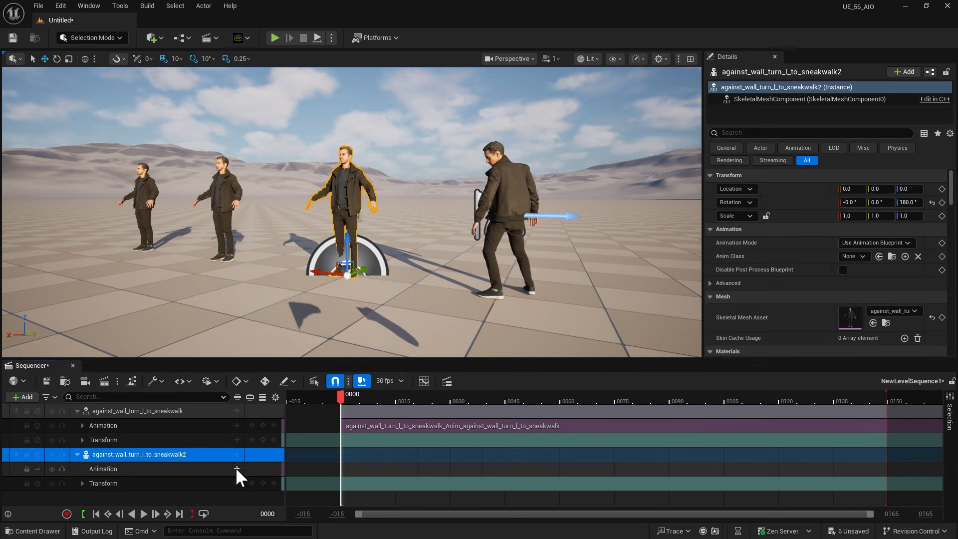
left_click(235, 467)
left_click(310, 379)
Add the against_wall_turn_l_to_sneakwalk3 actor to the sequence and open the animation choices for its track
left_click(25, 396)
left_click(209, 265)
left_click(236, 482)
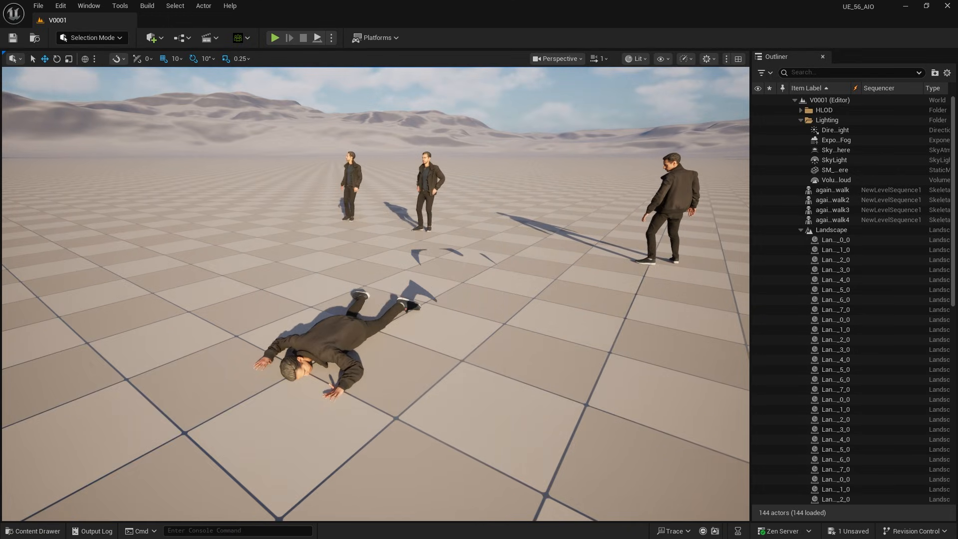
Hide the against_wall_turn_l_to_sneakwalk3 and against_wall_turn_l_to_sneakwalk4 actors in the level and delete their tracks from the sequence
left_click(425, 181)
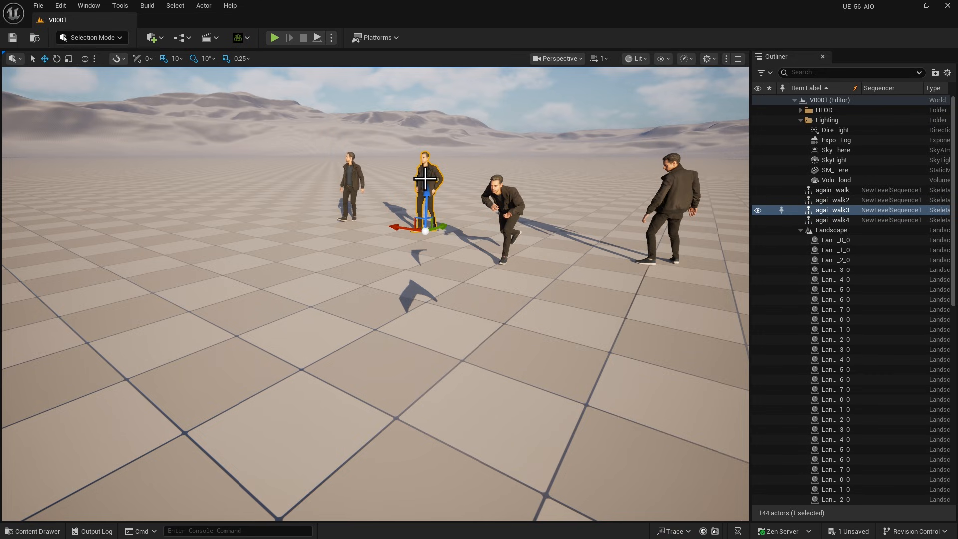
left_click(354, 173, "ctrl")
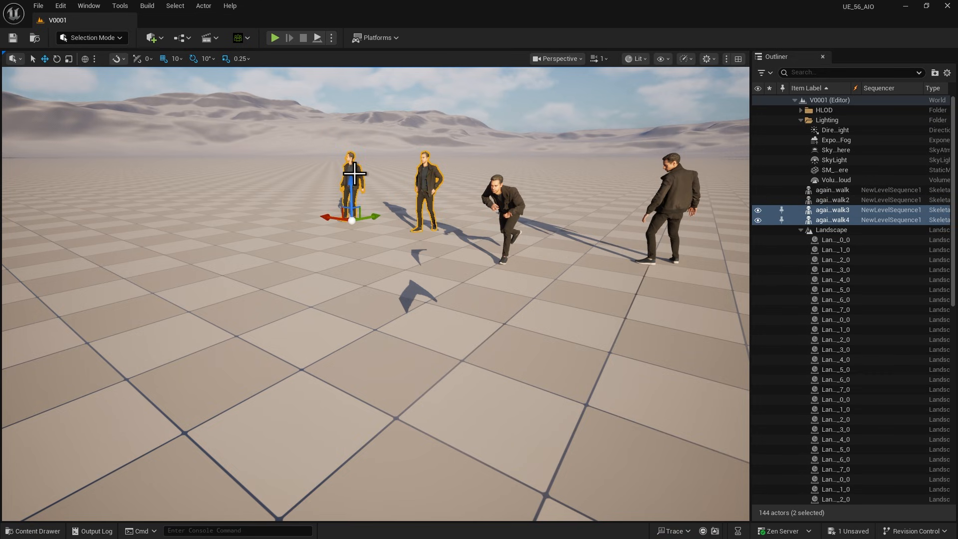
left_click(757, 209)
scroll(152, 436, "down", 2)
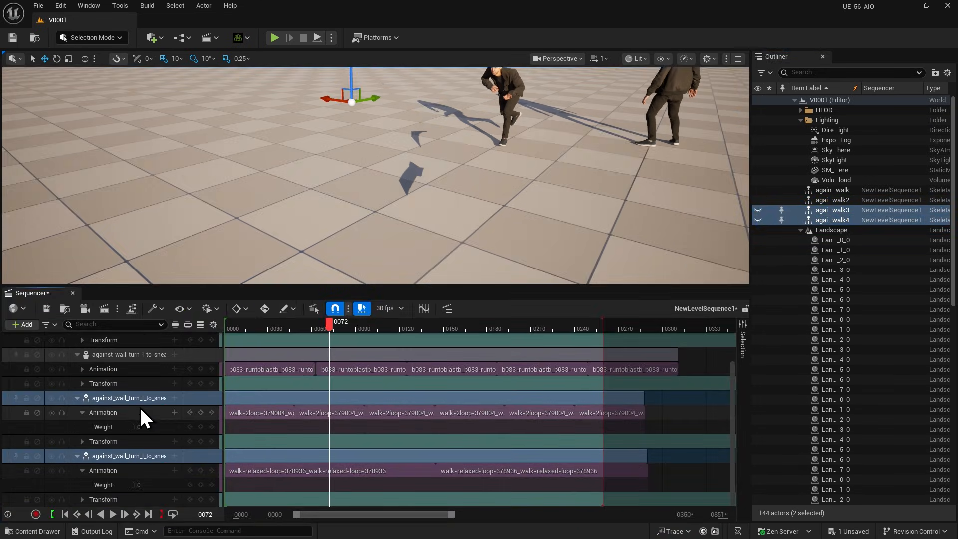
right_click(124, 399)
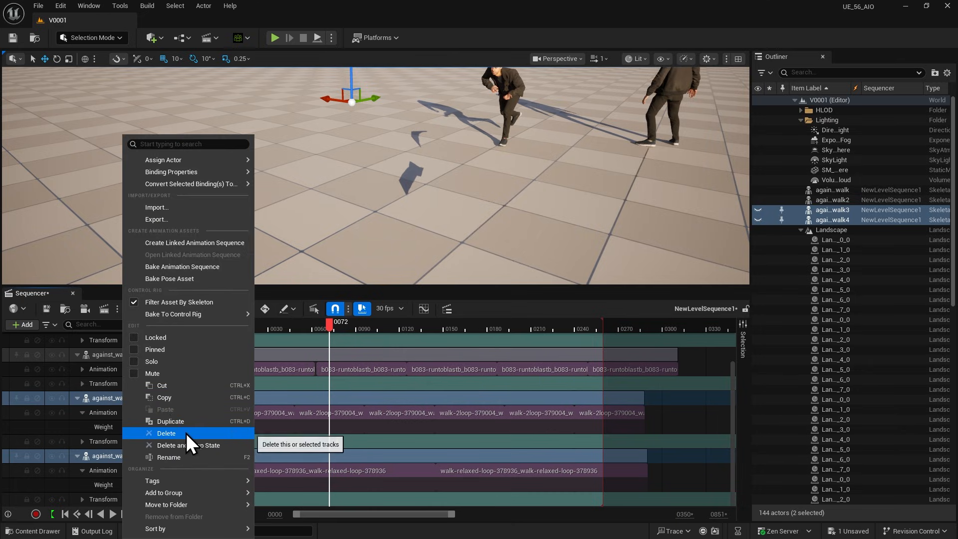
left_click(186, 433)
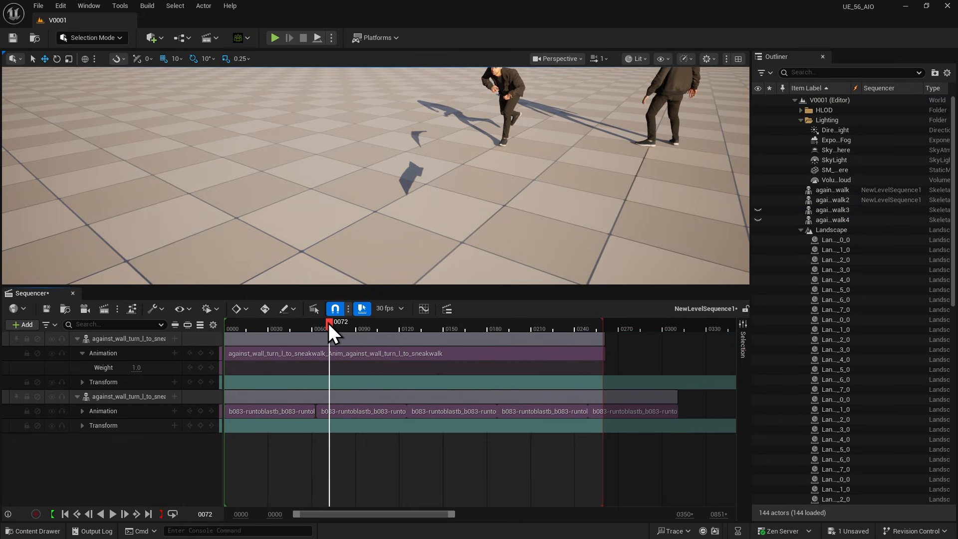
Move the b083-runtoblastb clip of against_wall_turn_l_to_sneakwalk2 to start at about frame 118, near the end of the first actor's clip
left_click_drag(328, 322, 273, 324)
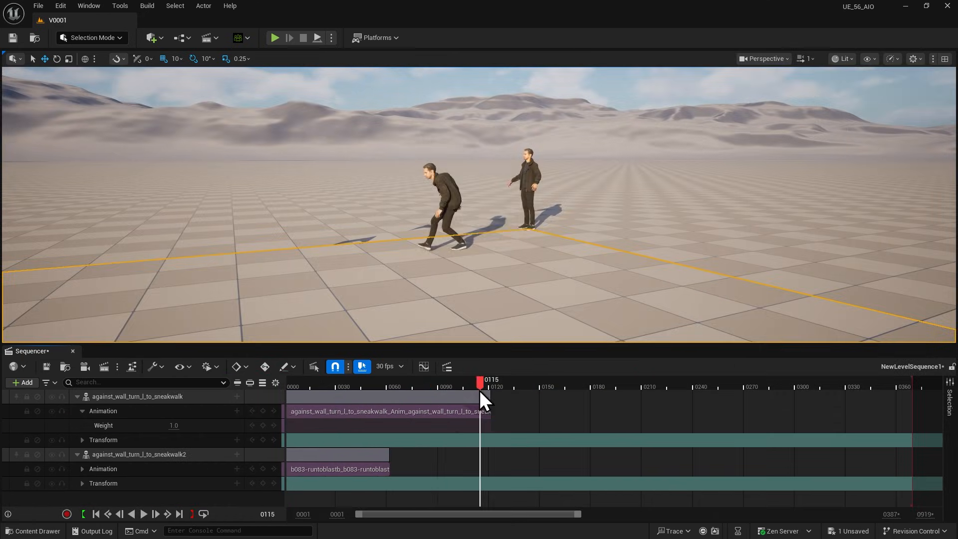
mouse_move(483, 393)
left_mouse_down()
mouse_move(398, 391)
mouse_move(494, 394)
left_mouse_up()
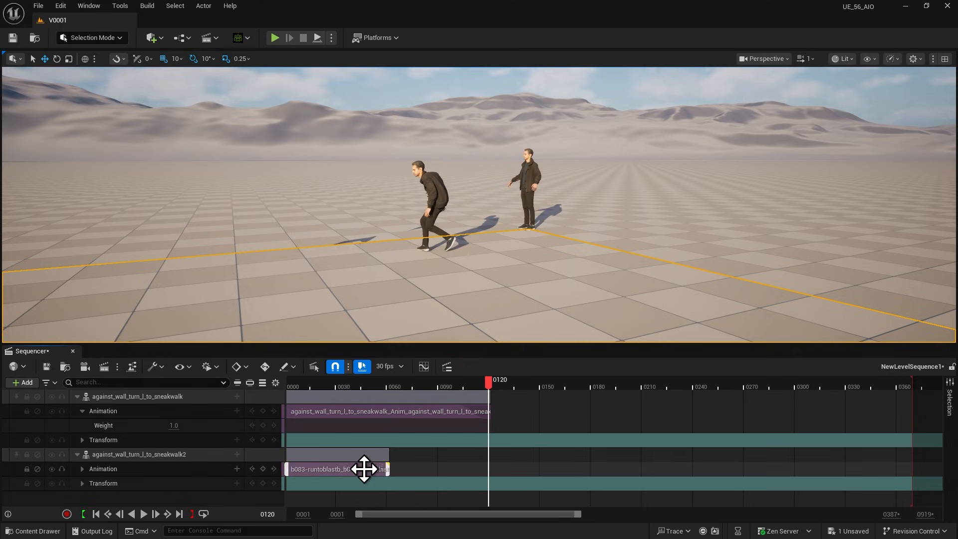
left_click_drag(332, 460, 527, 468)
left_click_drag(489, 389, 486, 389)
left_click_drag(509, 463, 516, 463)
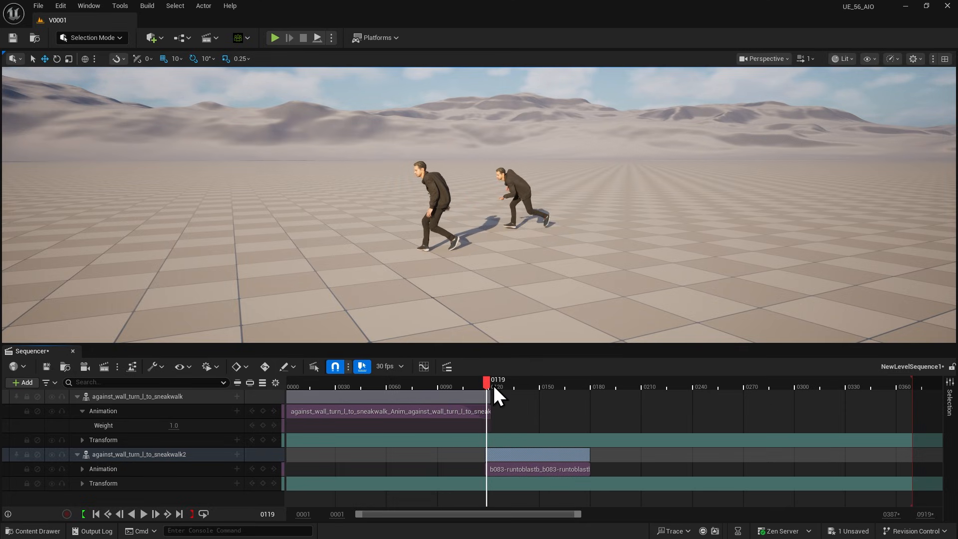
left_click_drag(496, 394, 556, 390)
Copy the b083-runtoblastb clip and paste it at frame 137 onto the animation track of against_wall_turn_l_to_sneakwalk
left_click(521, 471)
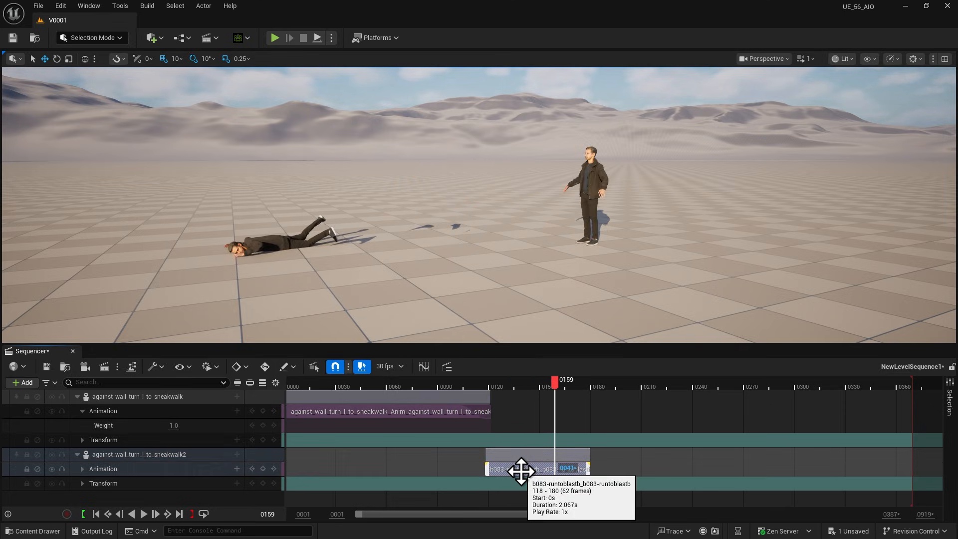
left_click(518, 384)
left_click(464, 396)
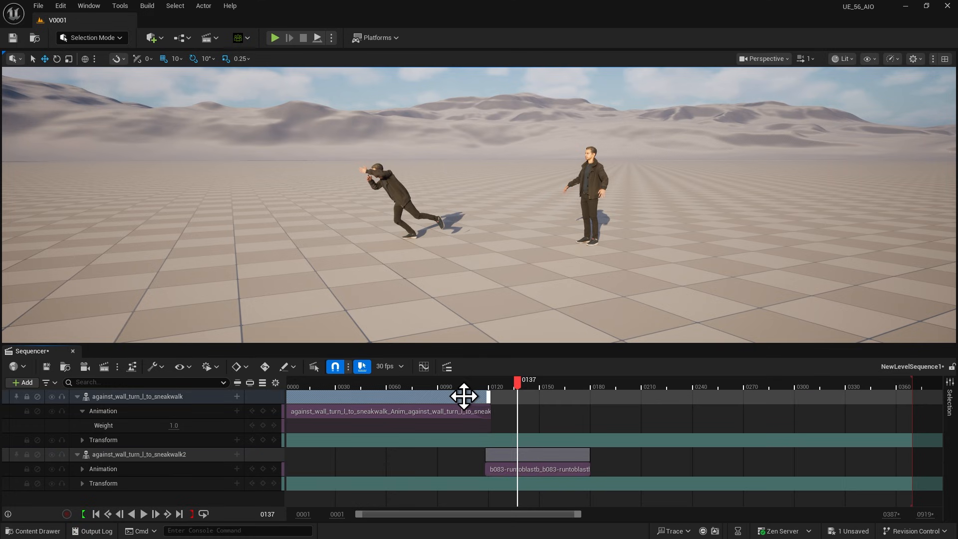
key("ctrl+v")
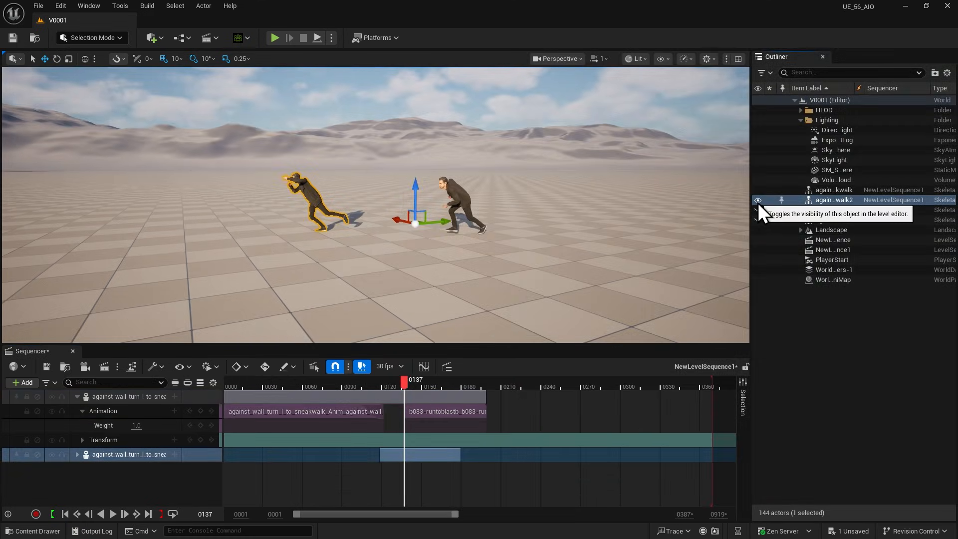
Hide the against_wall_turn_l_to_sneakwalk2 actor in the level and delete its track from the sequence
left_click(758, 200)
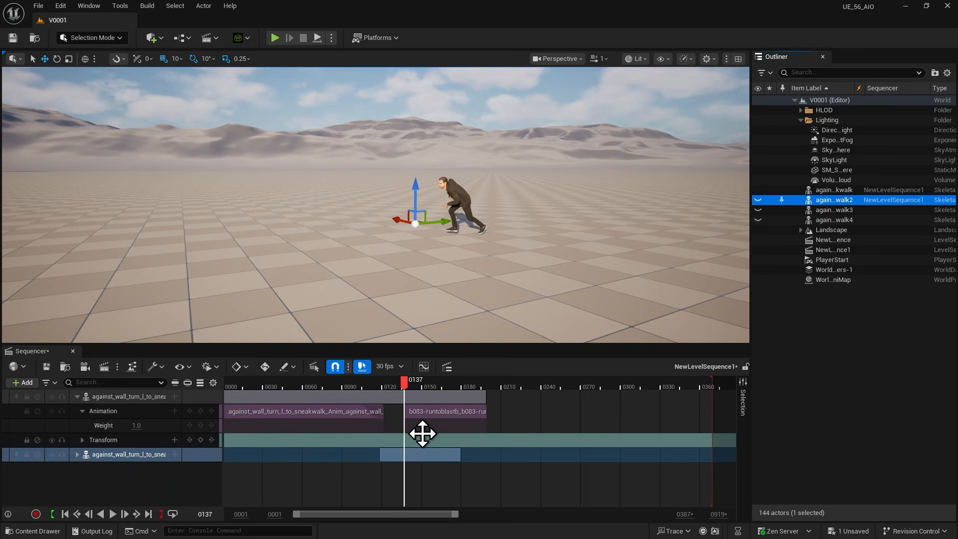
left_click(146, 455)
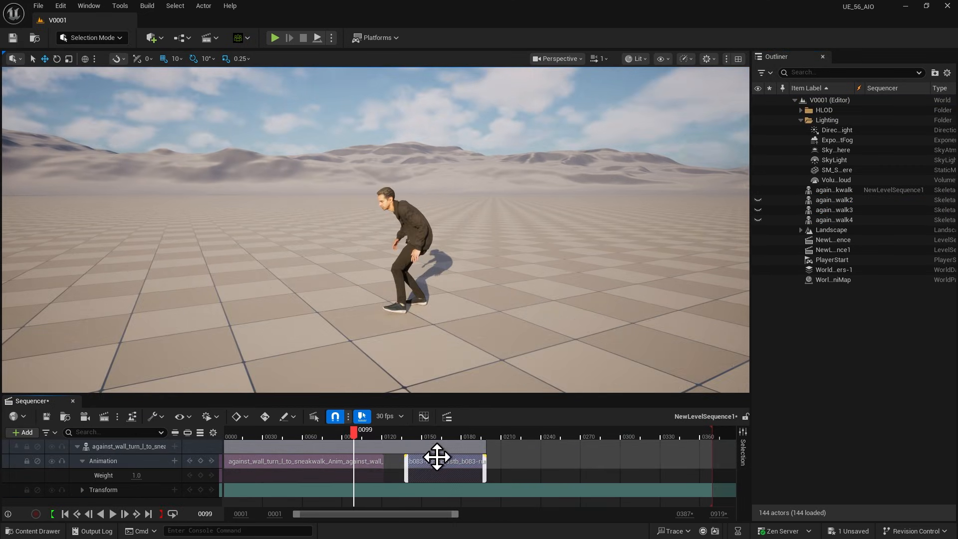
Place the pasted b083-runtoblastb clip against the end of the sneakwalk clip and scrub through the transition between them
left_click_drag(436, 459, 427, 462)
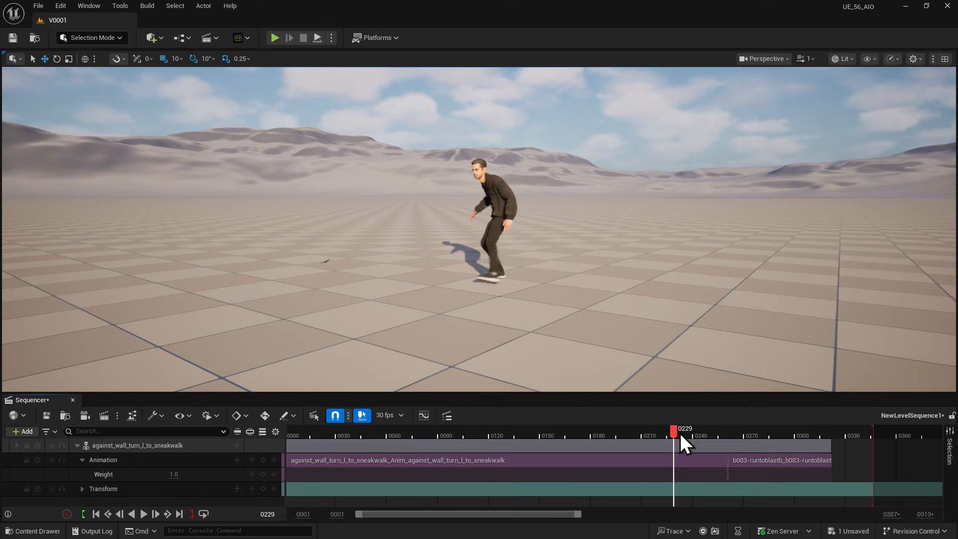
left_click_drag(680, 433, 725, 438)
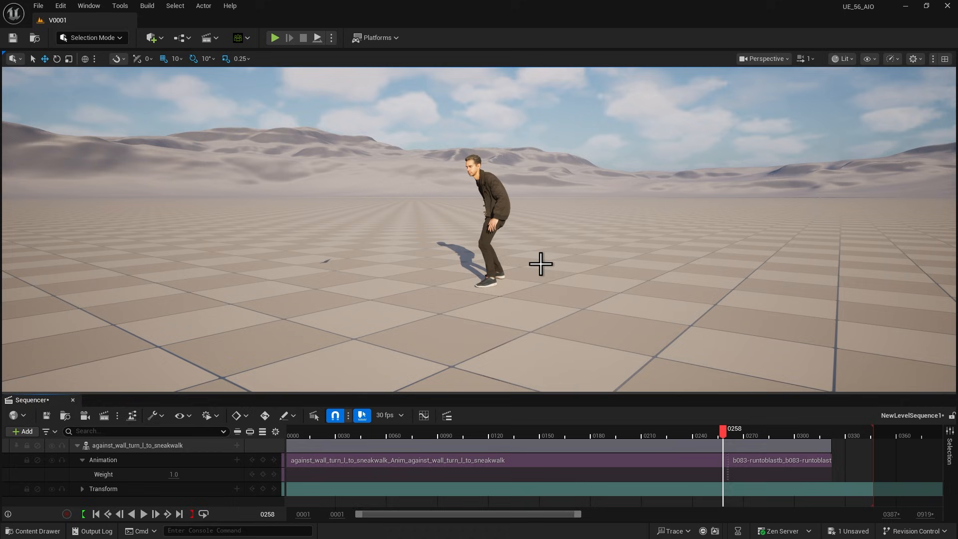
left_click_drag(723, 430, 734, 433)
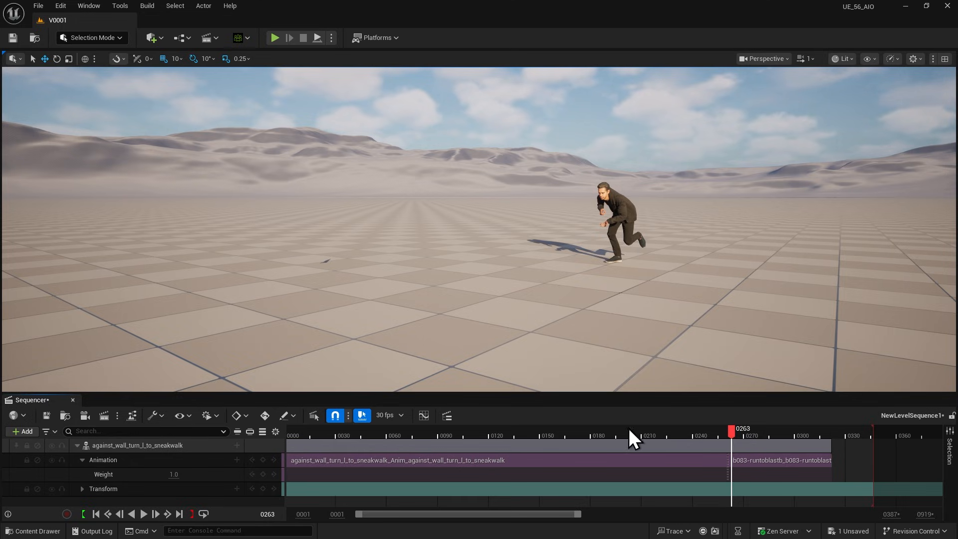
mouse_move(577, 432)
left_mouse_down()
mouse_move(554, 438)
mouse_move(587, 441)
left_mouse_up()
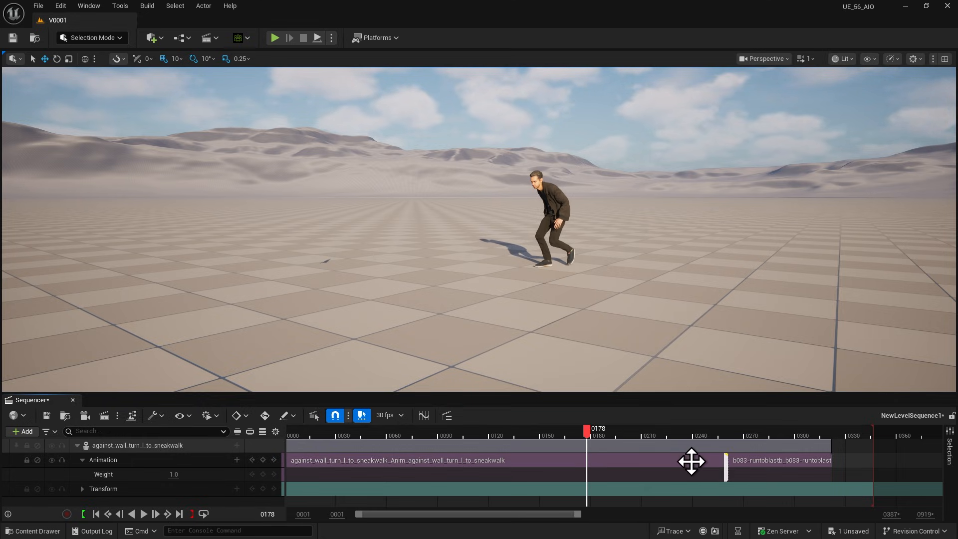
Trim the end of the sneakwalk clip to about frame 178 and move the b083-runtoblastb clip to start at frame 178
left_click(691, 462)
left_click_drag(719, 463, 588, 469)
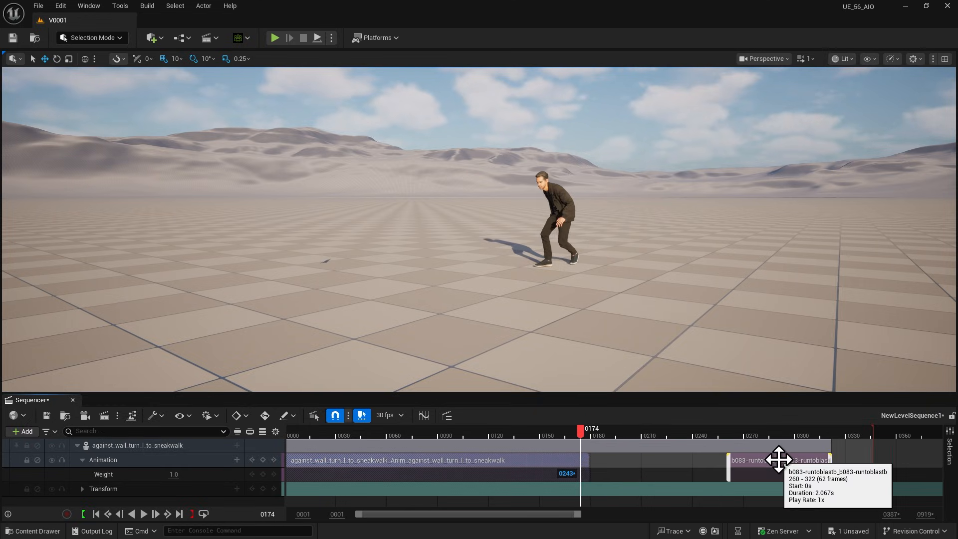
left_click_drag(778, 460, 639, 458)
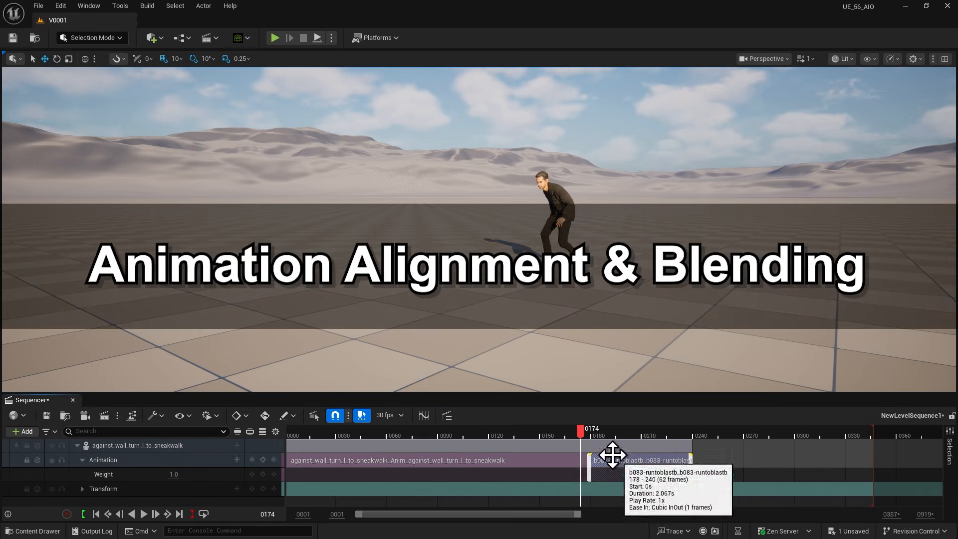
At frame 178, match the b083-runtoblastb clip with the previous clip using the root bone
left_click_drag(580, 433, 587, 433)
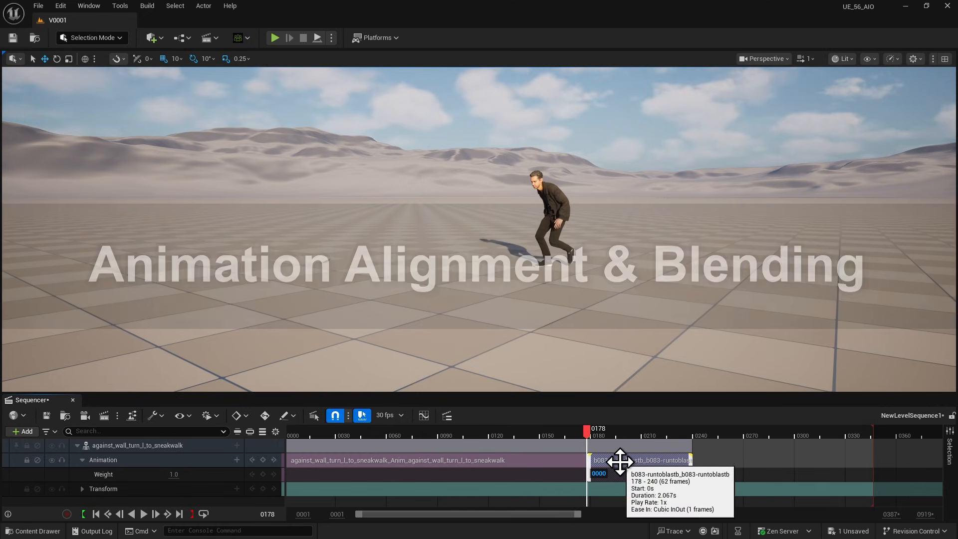
right_click(620, 462)
mouse_move(728, 360)
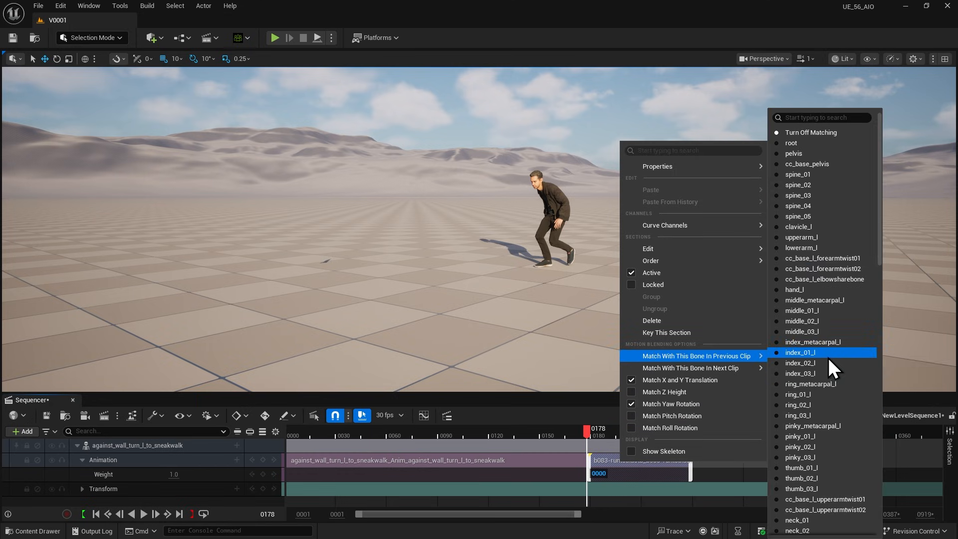
left_click(795, 144)
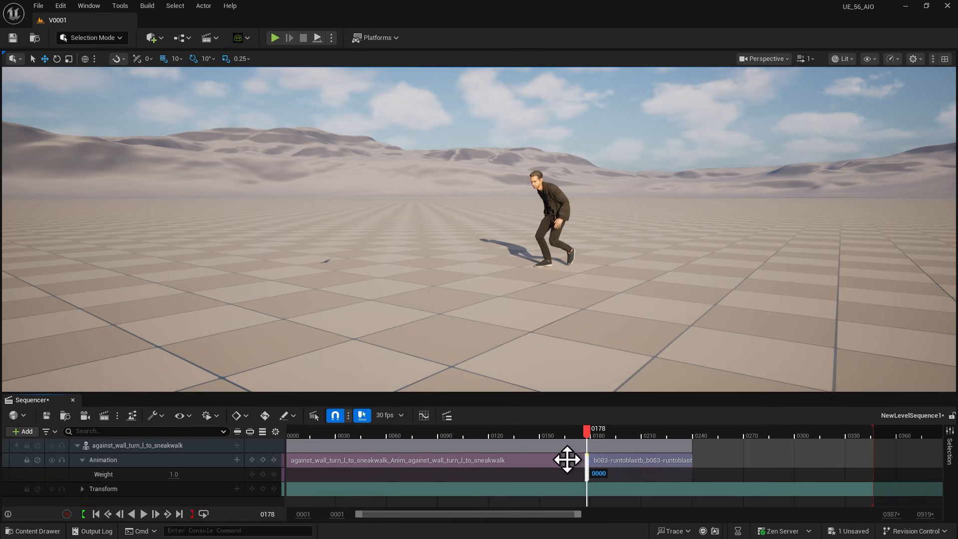
Overlap the b083-runtoblastb clip with the end of the sneakwalk clip to blend them, and play back the transition
left_click_drag(587, 432, 647, 438)
left_click_drag(586, 439, 557, 445)
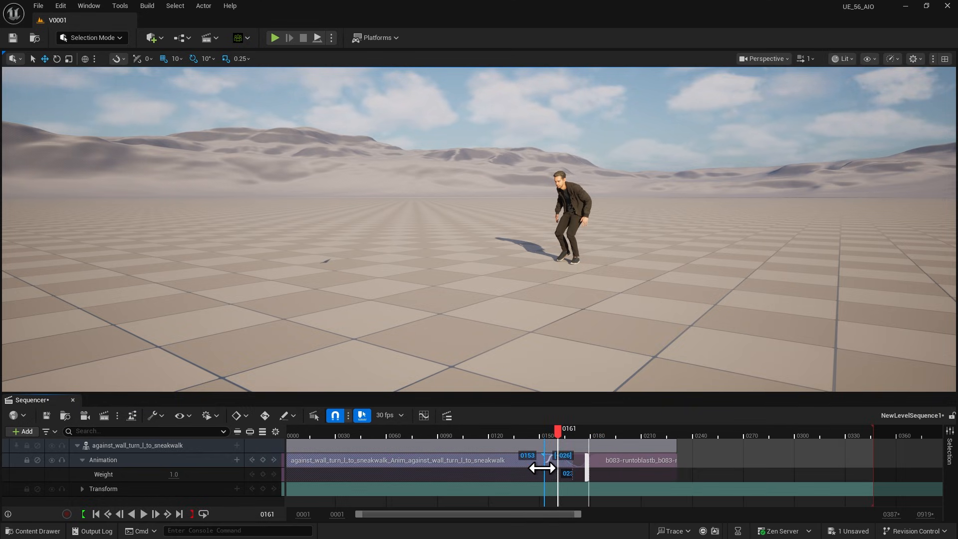
left_click(143, 514)
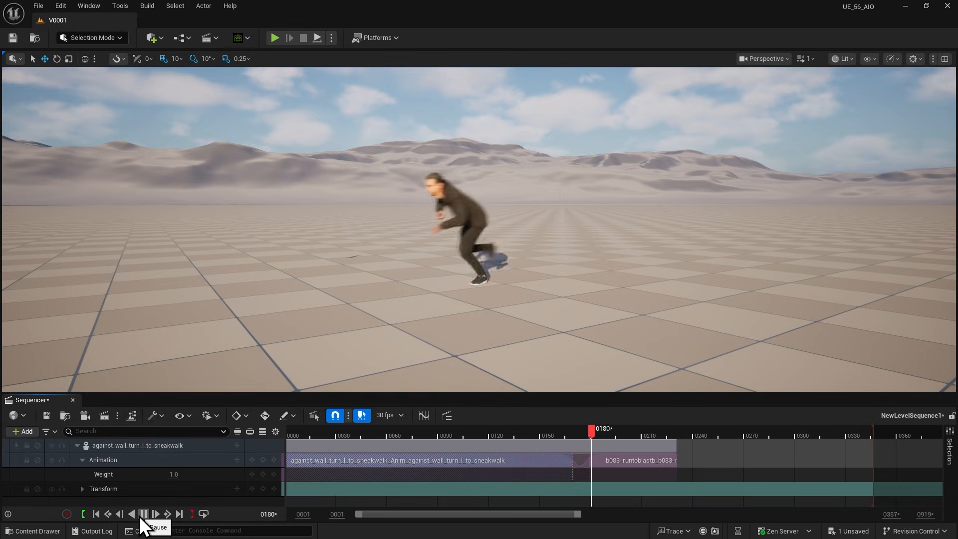
left_click(141, 517)
Match the b083-runtoblastb clip's root bone with the previous clip again at frame 170 and play back the blend
mouse_move(567, 427)
left_mouse_down()
mouse_move(560, 439)
mouse_move(595, 444)
mouse_move(574, 439)
left_mouse_up()
right_click(622, 460)
mouse_move(746, 352)
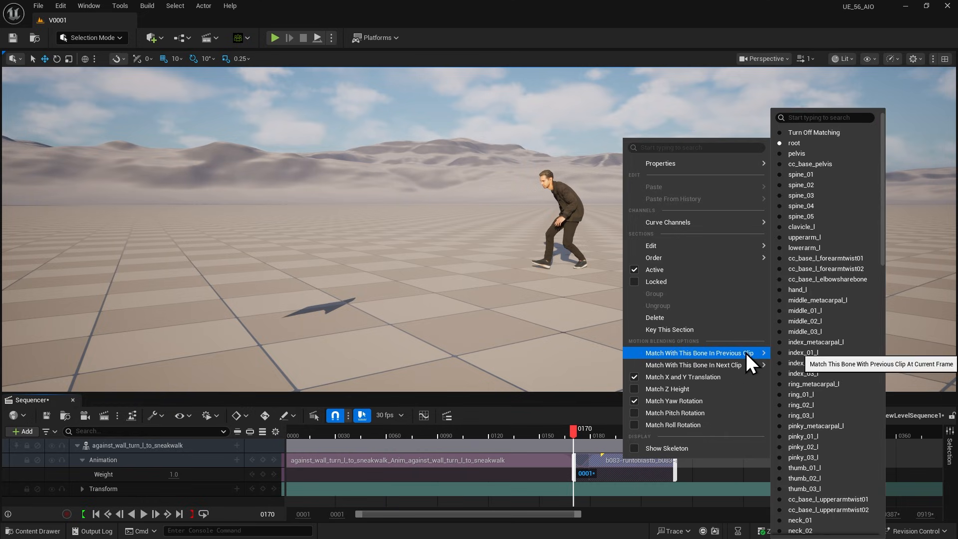
left_click(799, 143)
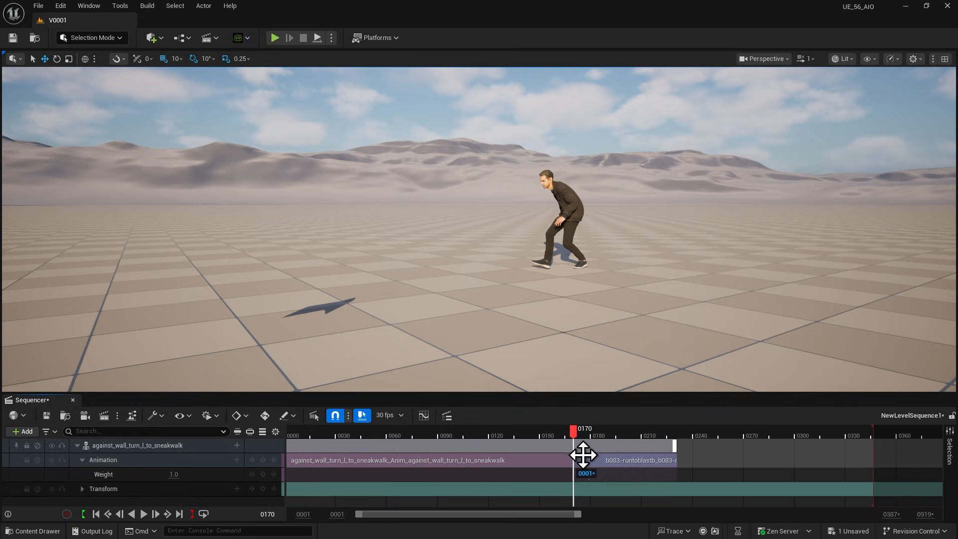
left_click_drag(575, 435, 538, 434)
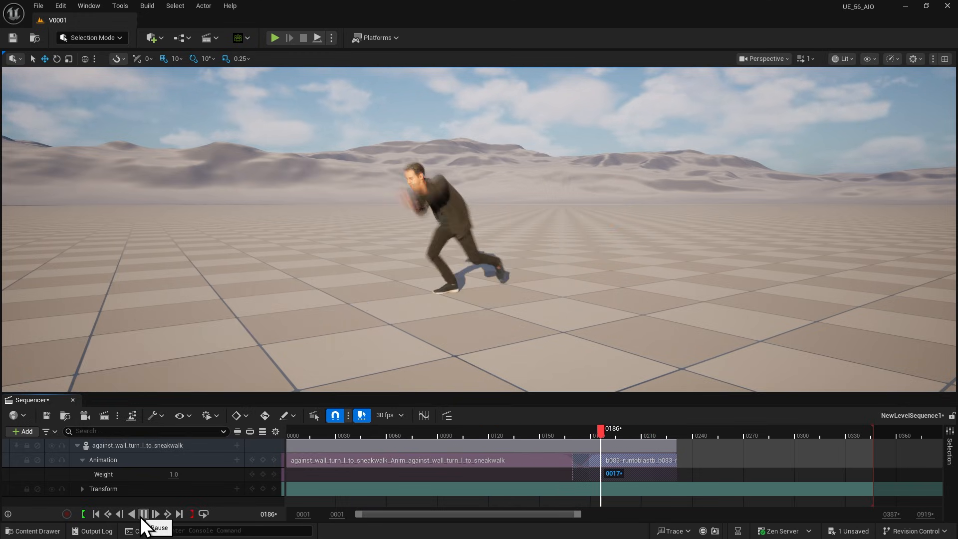
left_click(144, 515)
left_click(528, 433)
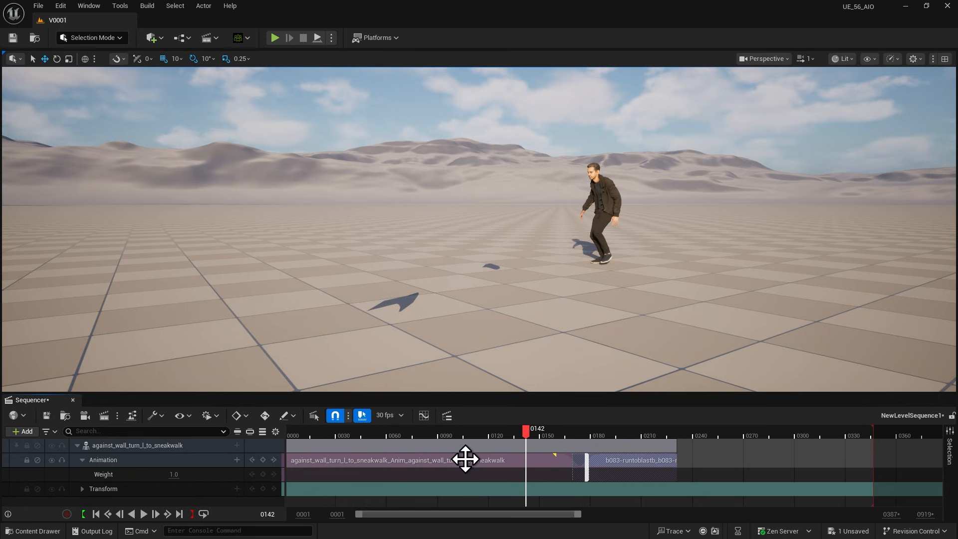
Set the play rate of the against_wall_turn_l_to_sneakwalk clip to 2 in its playback properties
left_click(408, 460)
right_click(479, 463)
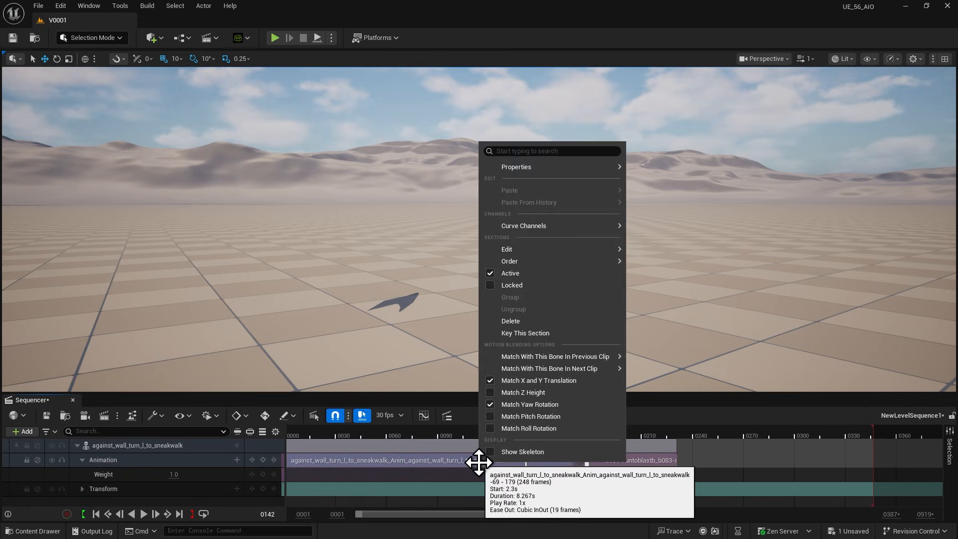
mouse_move(563, 166)
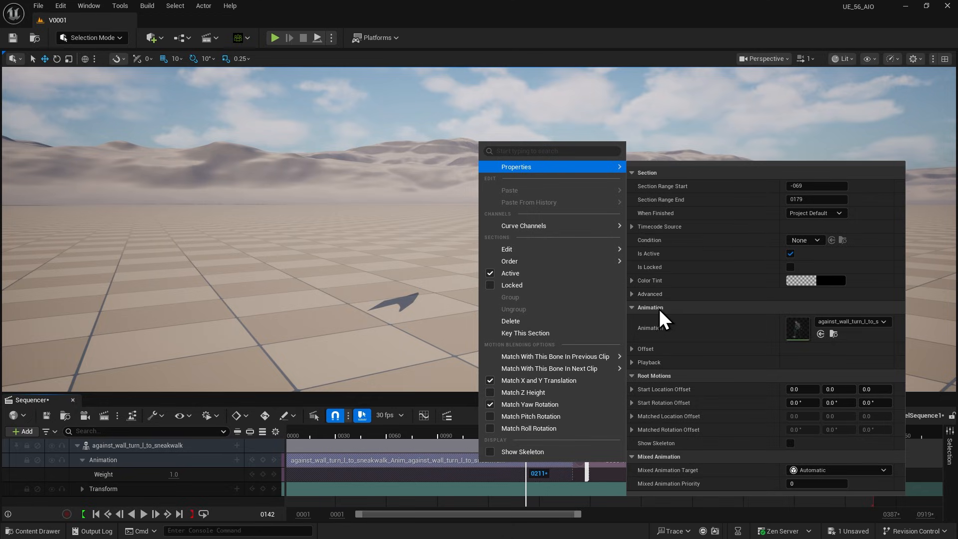
left_click(632, 363)
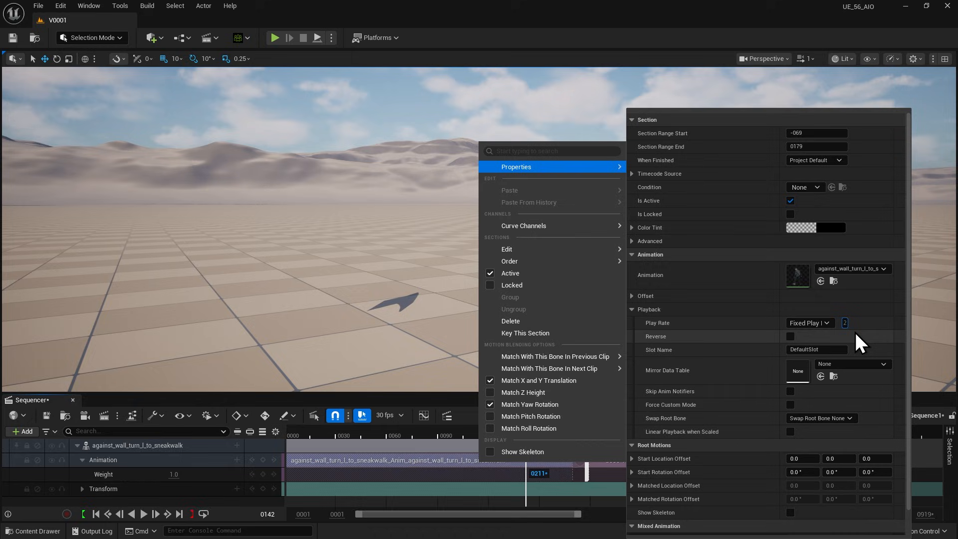
key("Return")
left_click(423, 454)
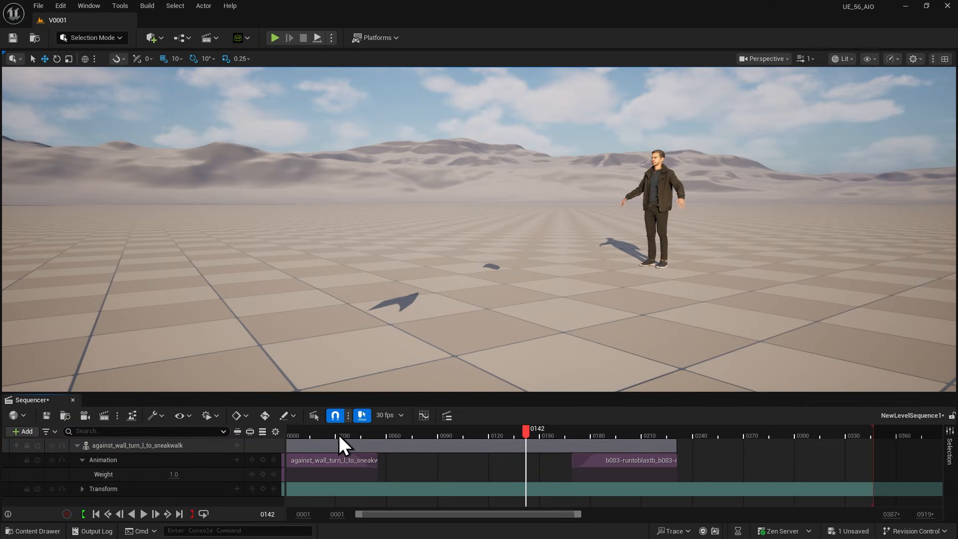
Play the sequence from the start, and move the b083-runtoblastb clip earlier to overlap the end of the sneakwalk clip
left_click_drag(339, 435, 225, 420)
key("space")
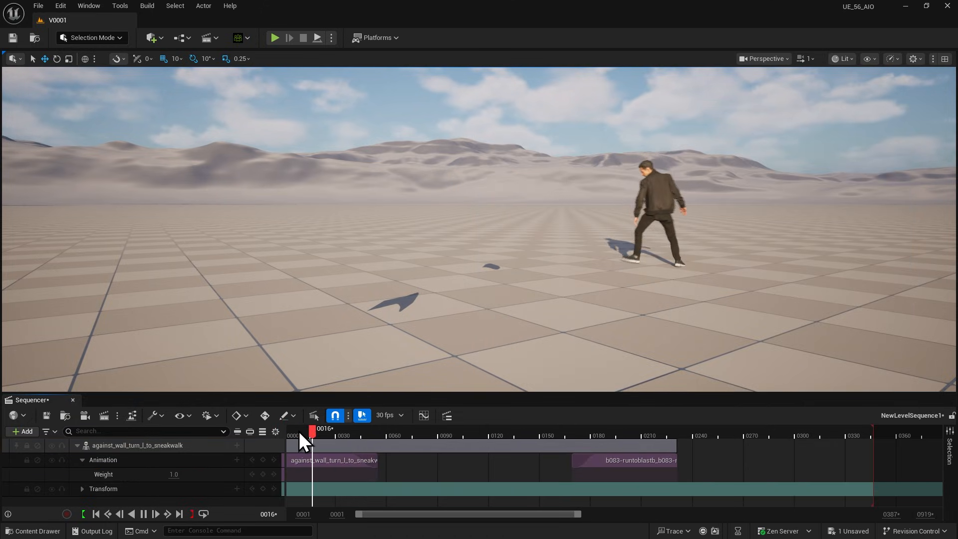
key("space")
left_click_drag(630, 477, 423, 479)
left_click_drag(394, 432, 464, 435)
Reapply root bone matching to the b083-runtoblastb clip at frame 94 and play back the blended motion from frame 38
right_click(509, 460)
mouse_move(619, 366)
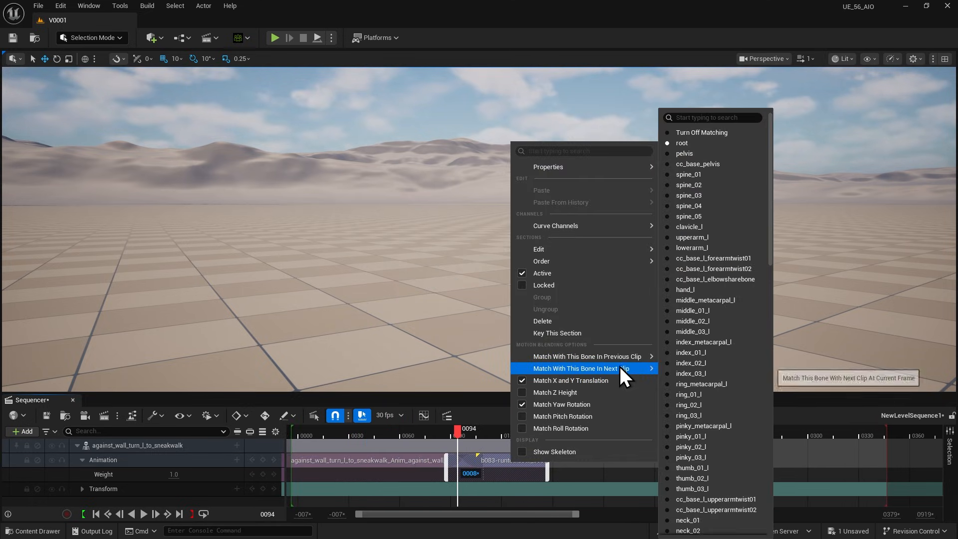
left_click(702, 145)
left_click_drag(449, 436, 368, 432)
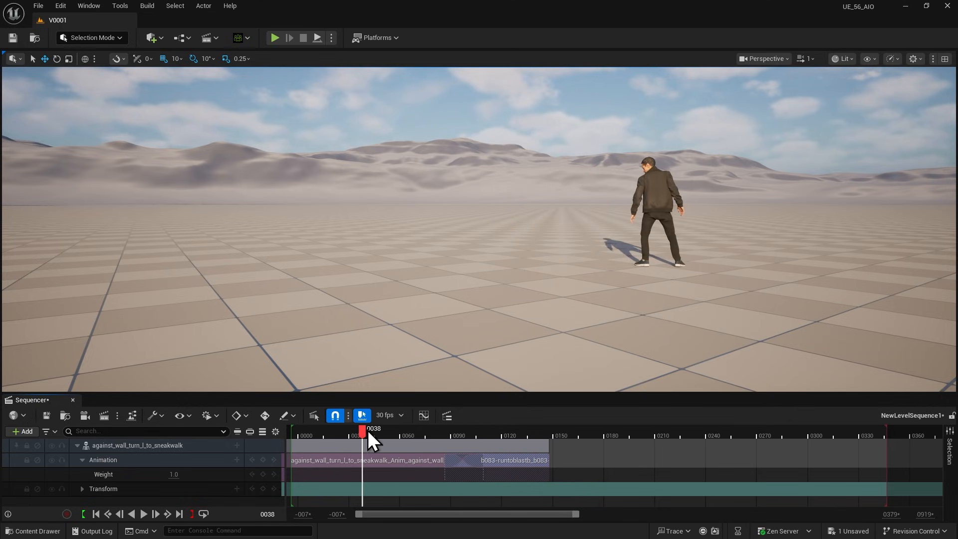
key("space")
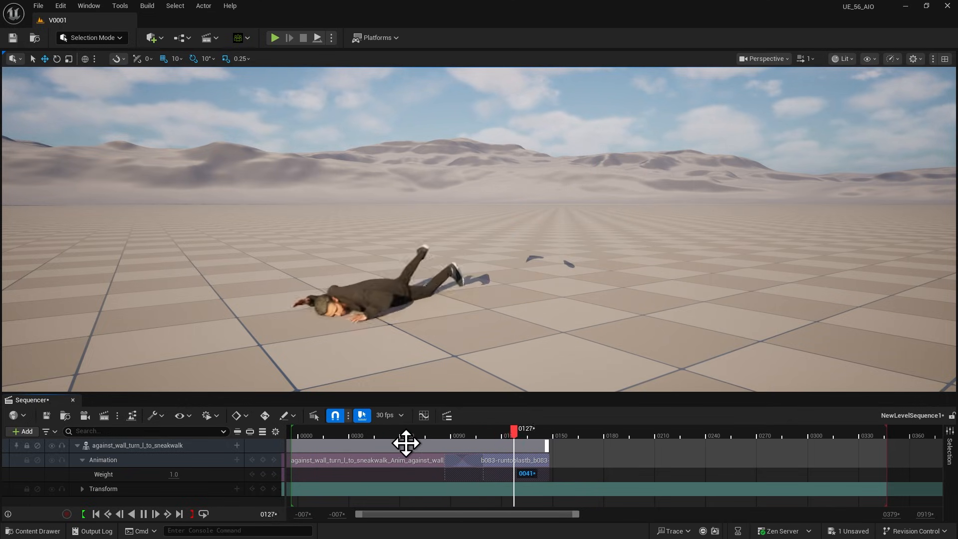